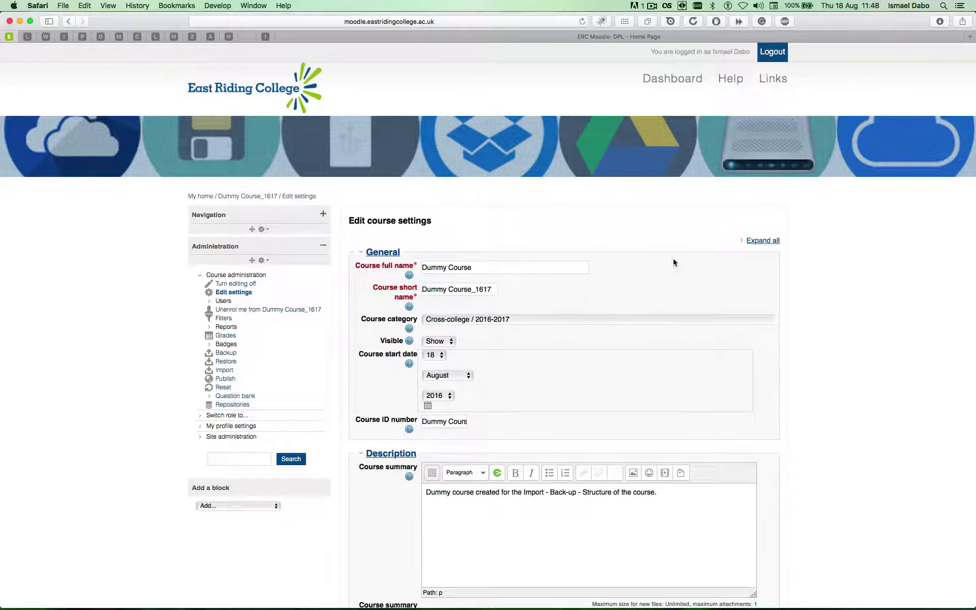
# Expand all sections of the course settings form and look through the available settings.
pyautogui.scroll(-1, 665, 245)
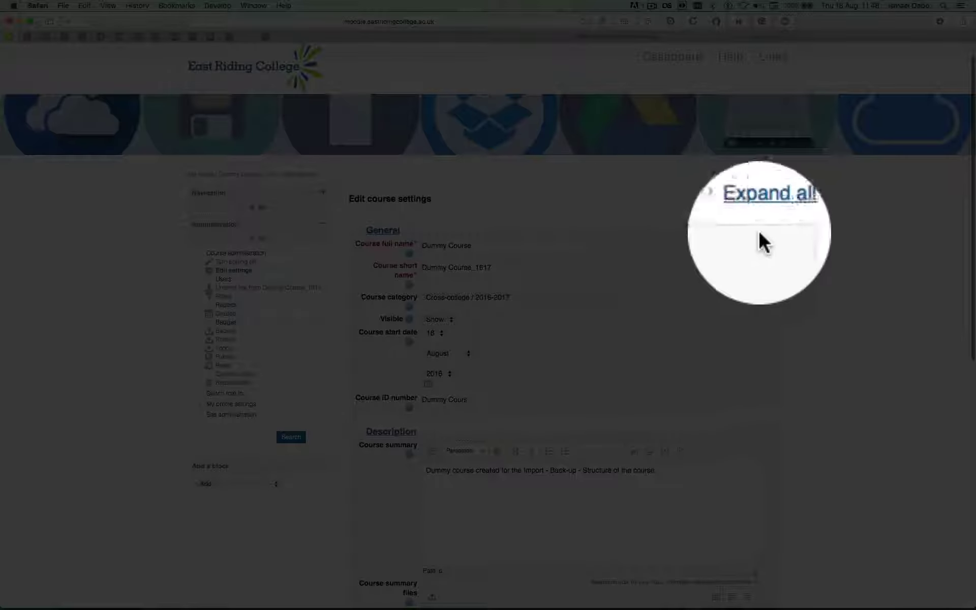
pyautogui.scroll(-10, 770, 220)
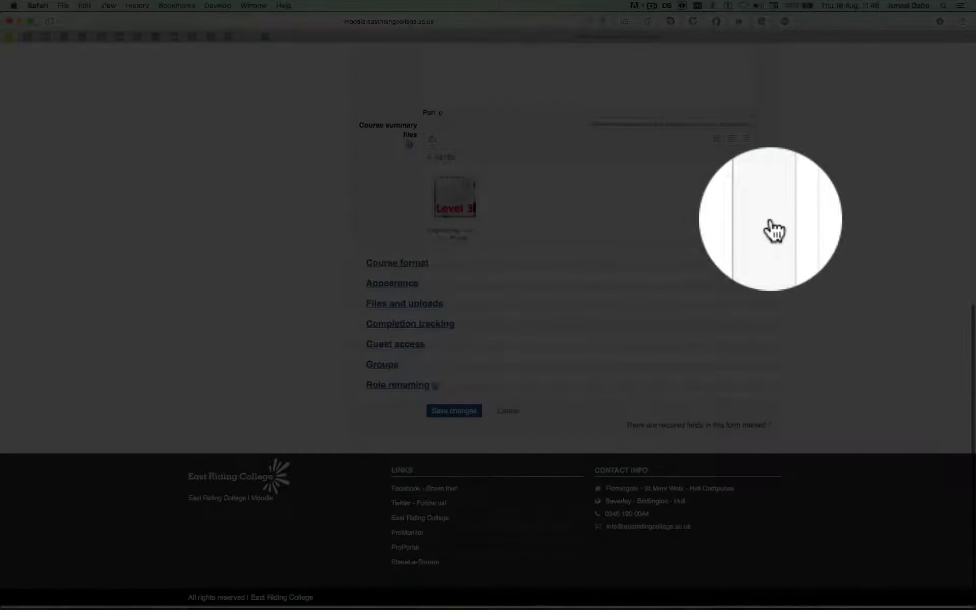
pyautogui.scroll(10, 770, 223)
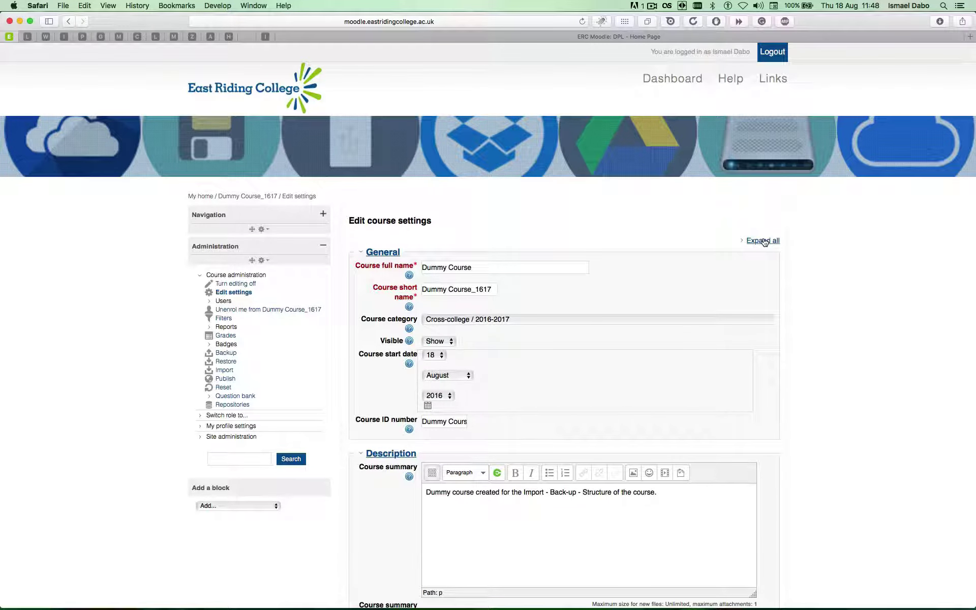
pyautogui.click(765, 241)
pyautogui.scroll(-10, 862, 219)
pyautogui.scroll(-10, 862, 218)
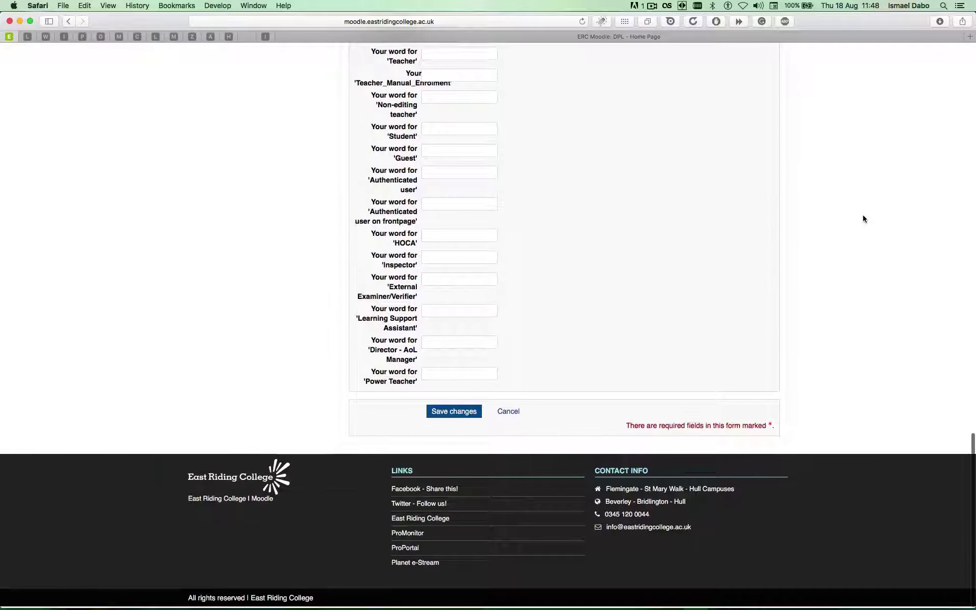
pyautogui.scroll(10, 862, 219)
pyautogui.scroll(10, 862, 218)
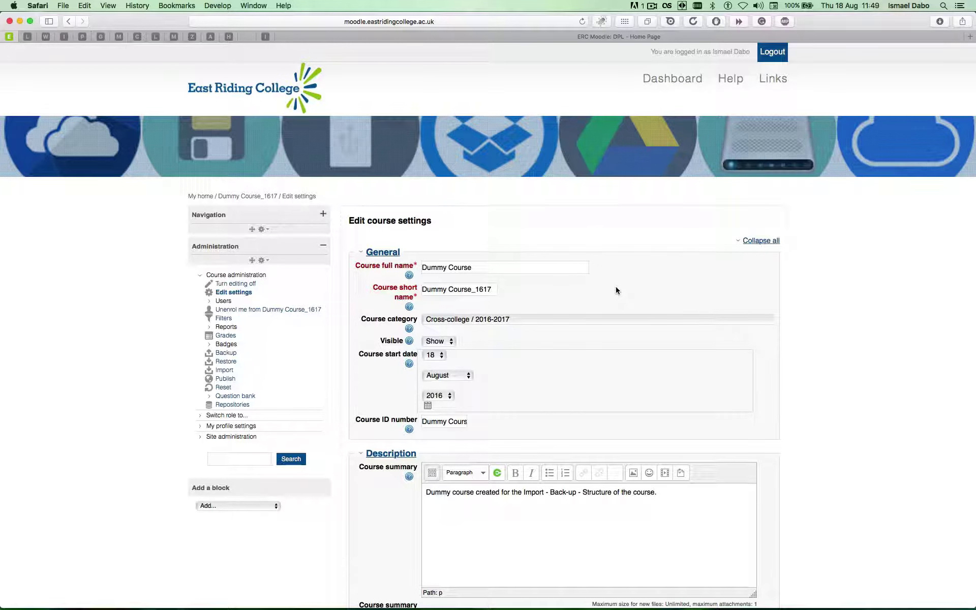
# Change the course format of Dummy Course to Grid format.
pyautogui.scroll(-5, 521, 303)
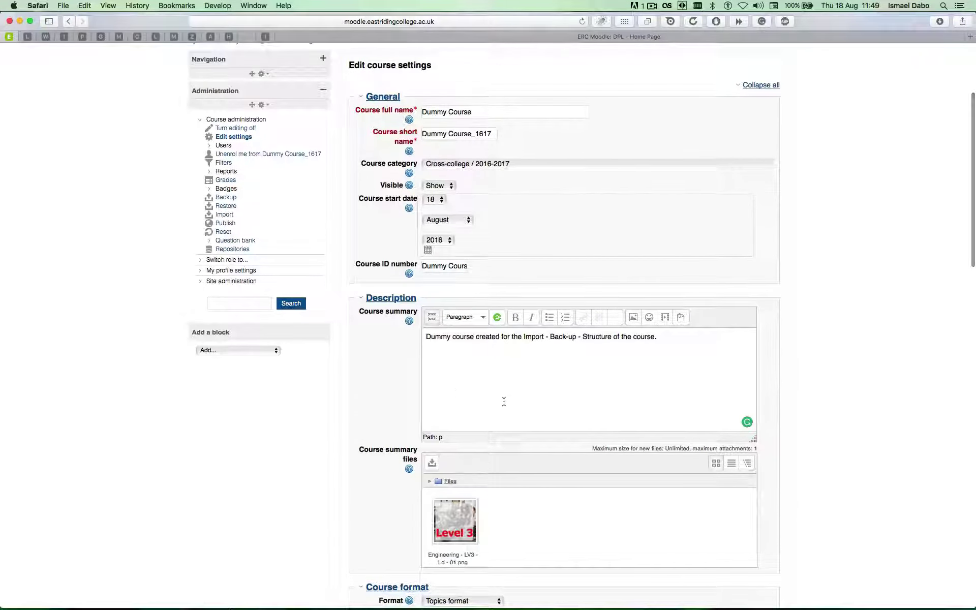
pyautogui.scroll(-5, 504, 401)
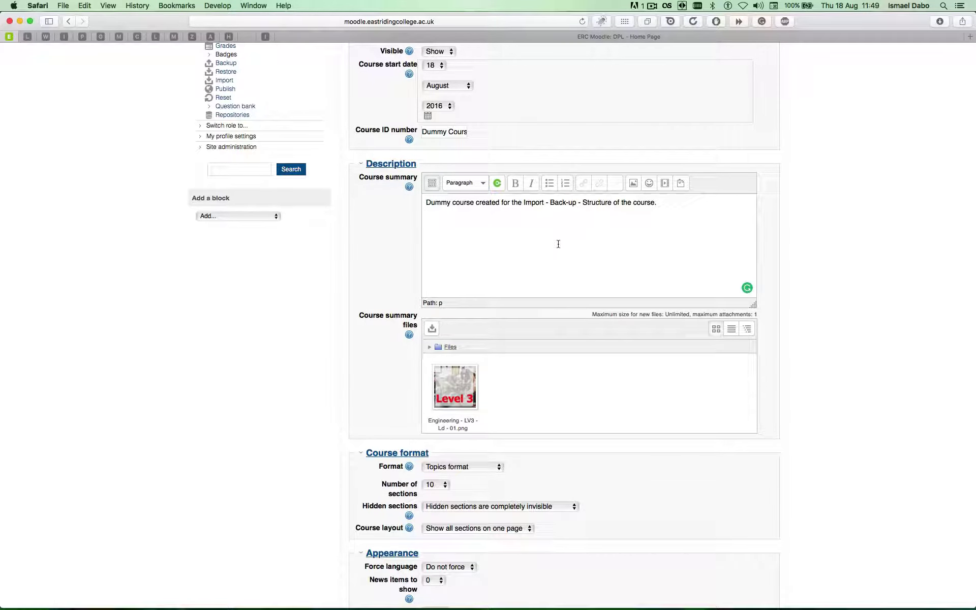
pyautogui.scroll(-4, 465, 246)
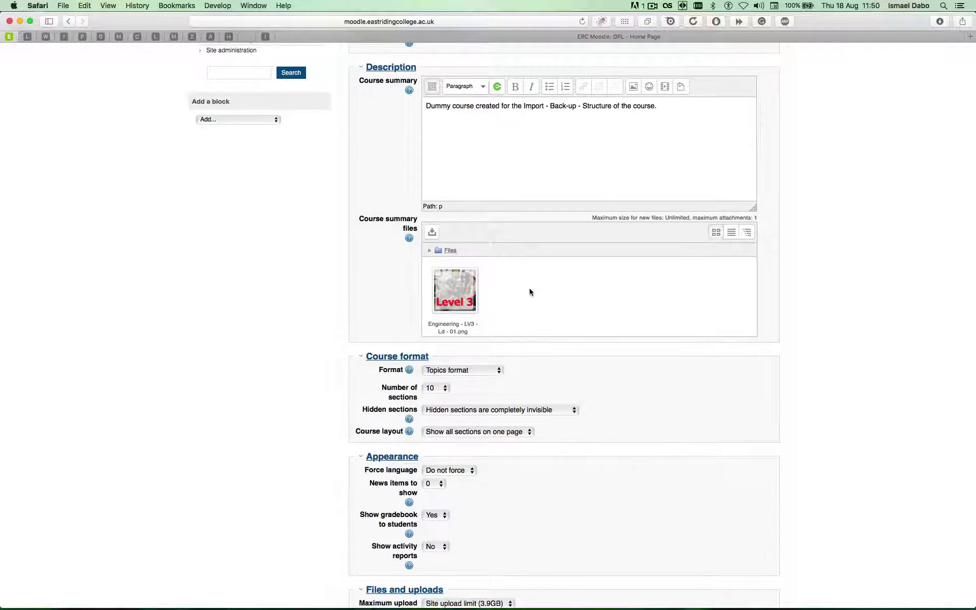
pyautogui.scroll(-3, 529, 291)
pyautogui.scroll(-3, 529, 291)
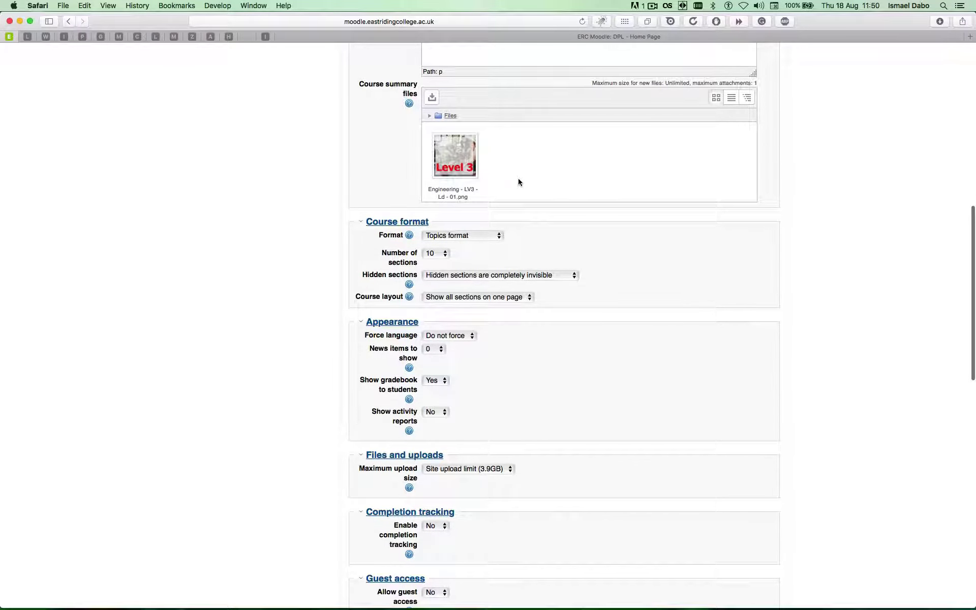
pyautogui.scroll(-3, 470, 224)
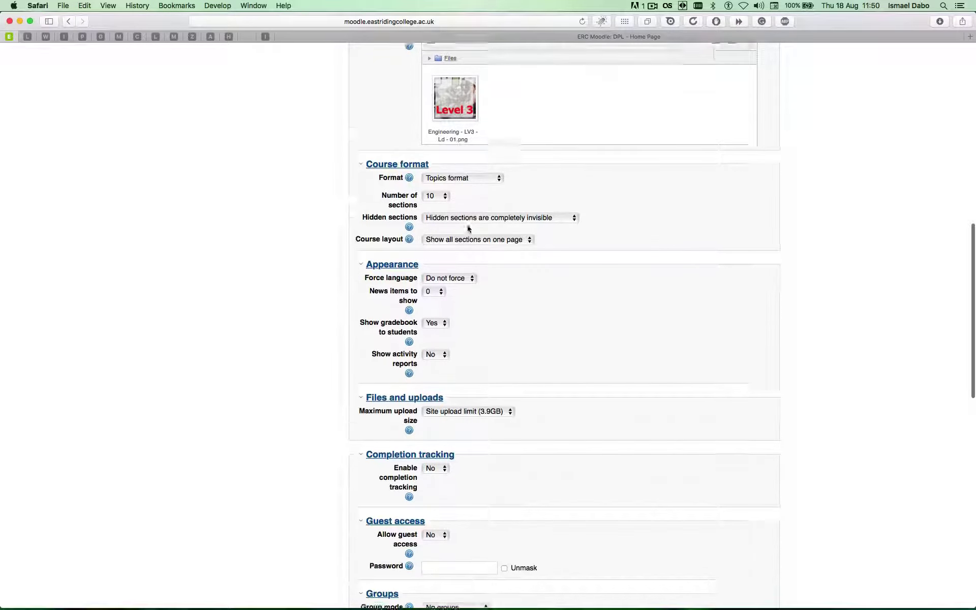
pyautogui.scroll(-2, 468, 228)
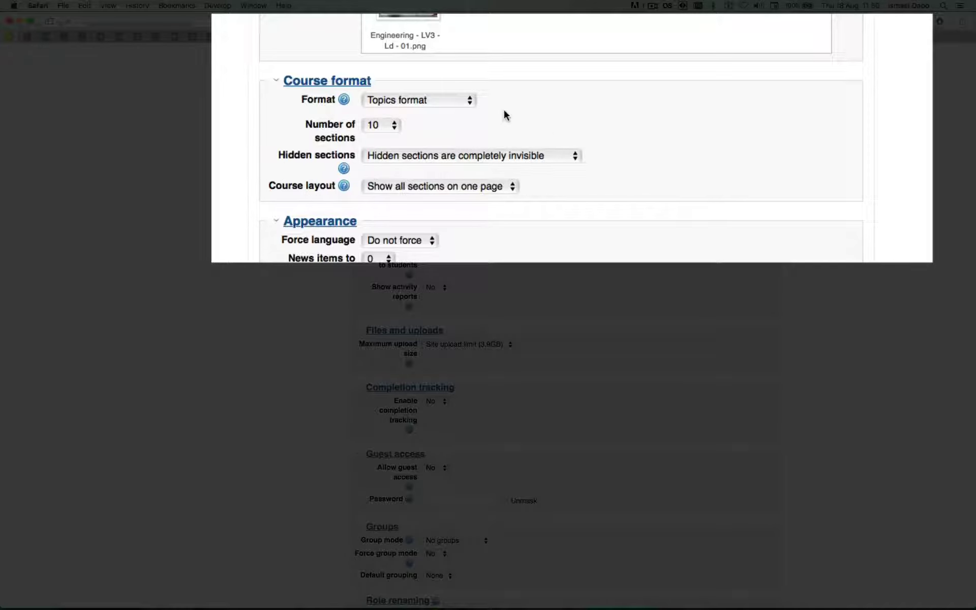
pyautogui.click(468, 104)
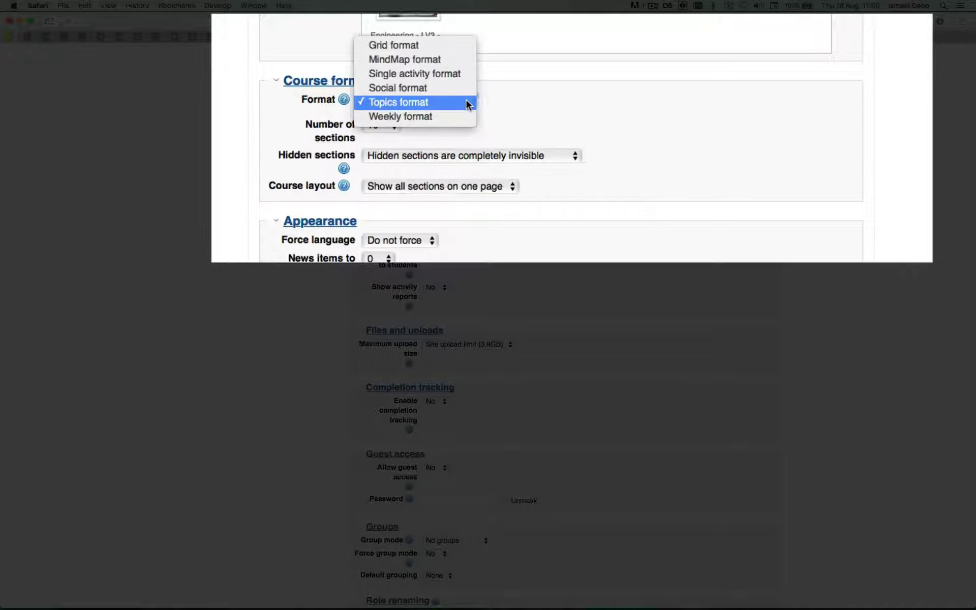
pyautogui.click(452, 48)
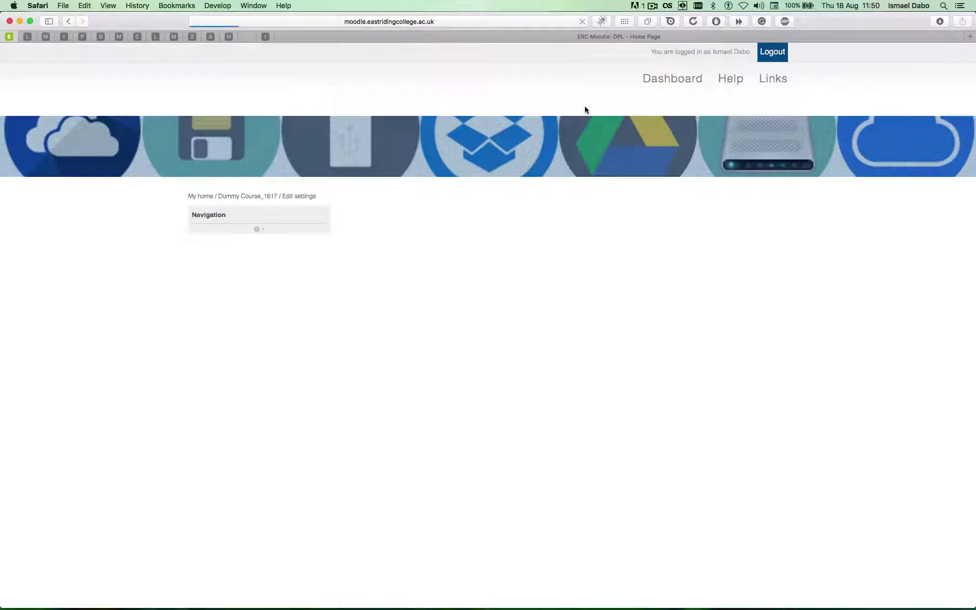
# Examine the choices for number of sections, hidden sections and course layout in the course format settings.
pyautogui.scroll(-4, 584, 110)
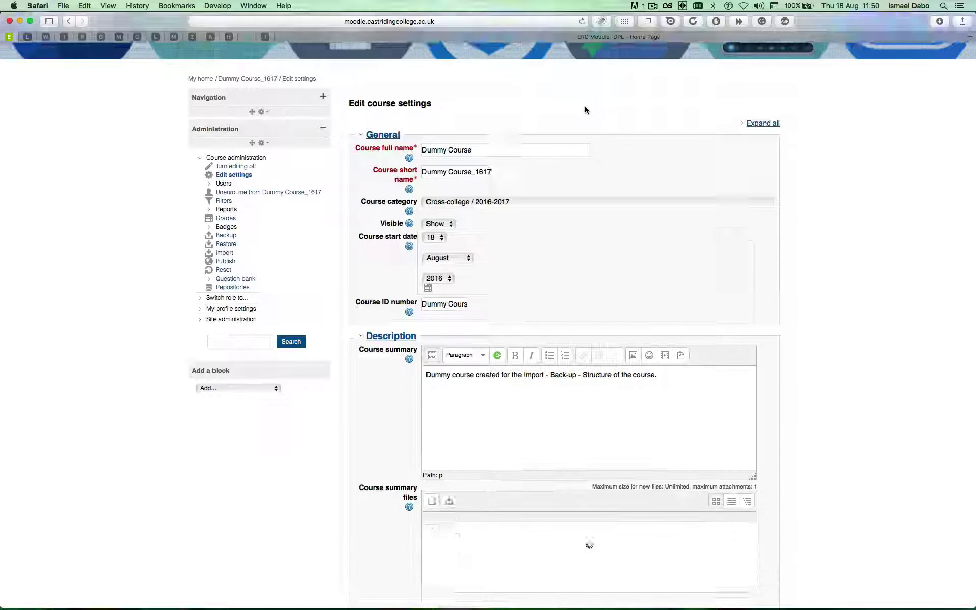
pyautogui.scroll(1, 584, 110)
pyautogui.scroll(-10, 585, 110)
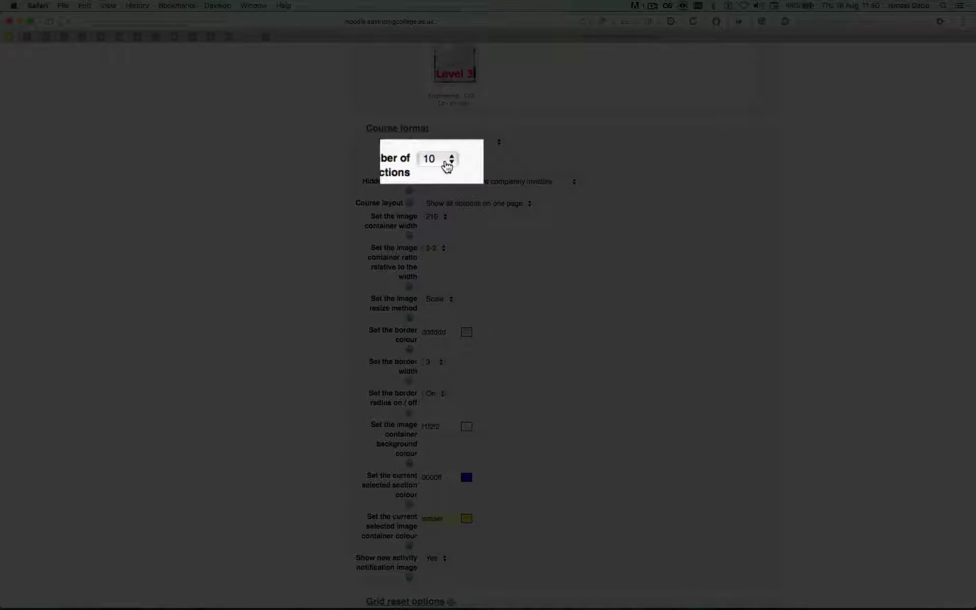
pyautogui.click(442, 162)
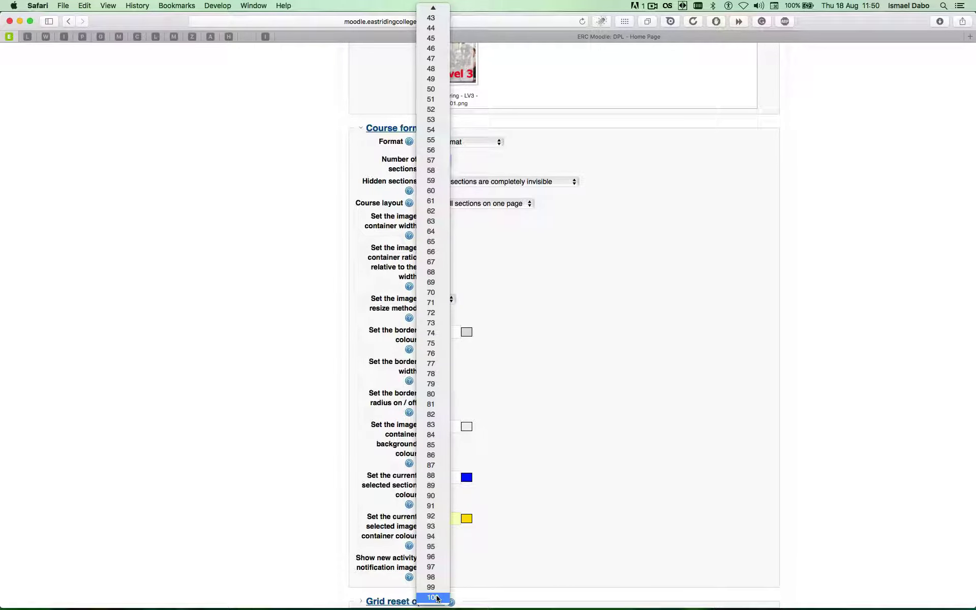
pyautogui.click(593, 283)
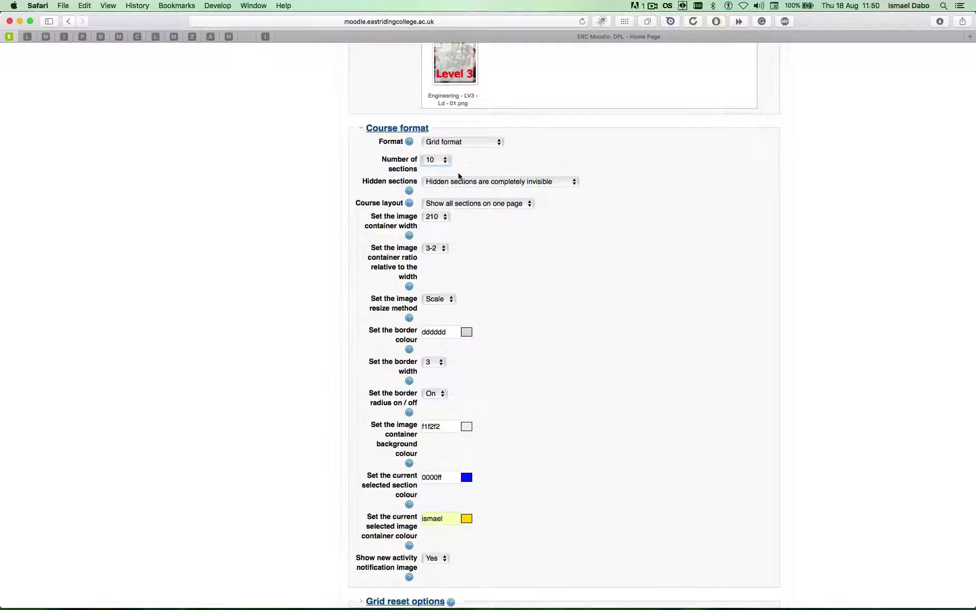
pyautogui.click(544, 183)
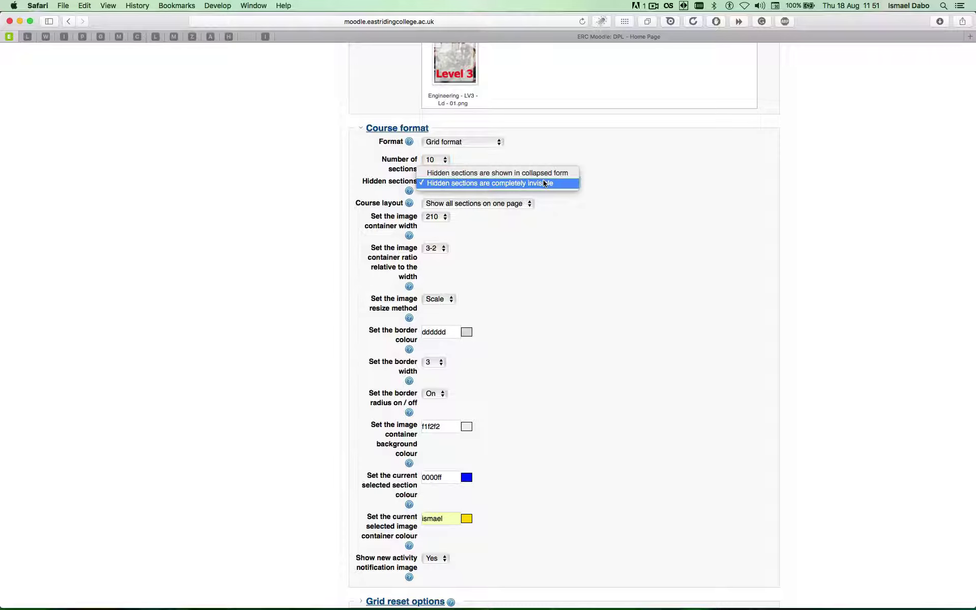
pyautogui.click(611, 185)
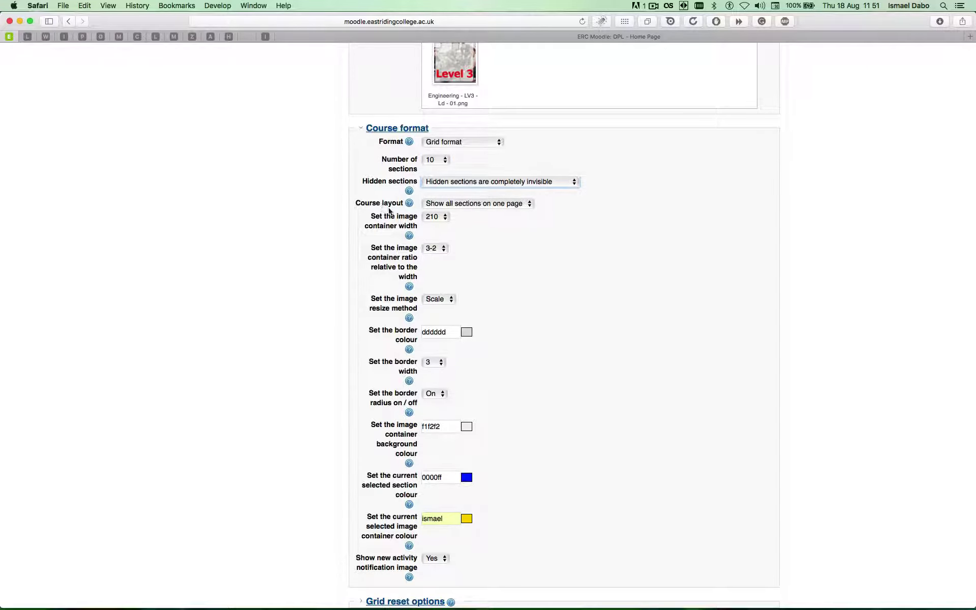
pyautogui.click(520, 205)
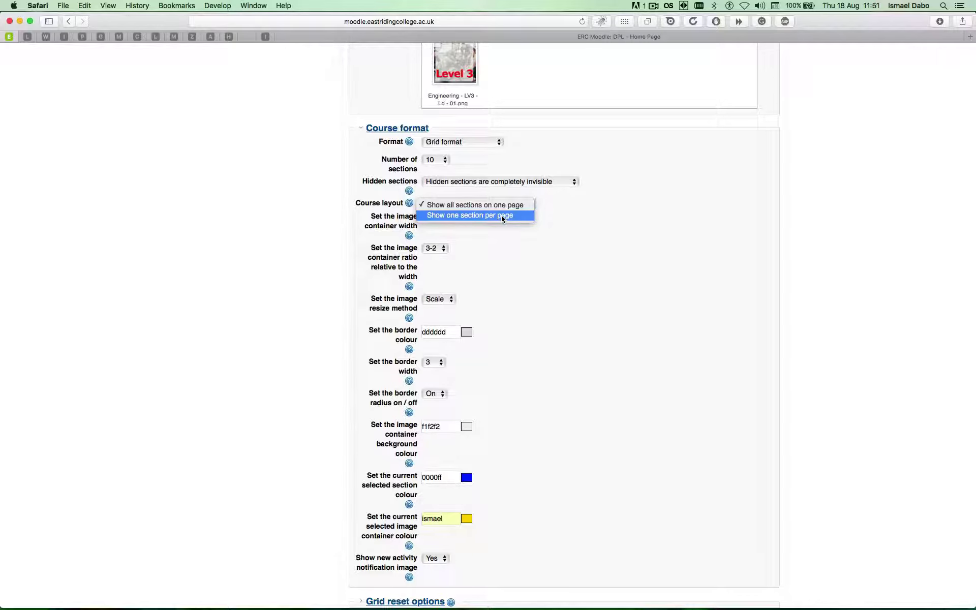
pyautogui.click(653, 259)
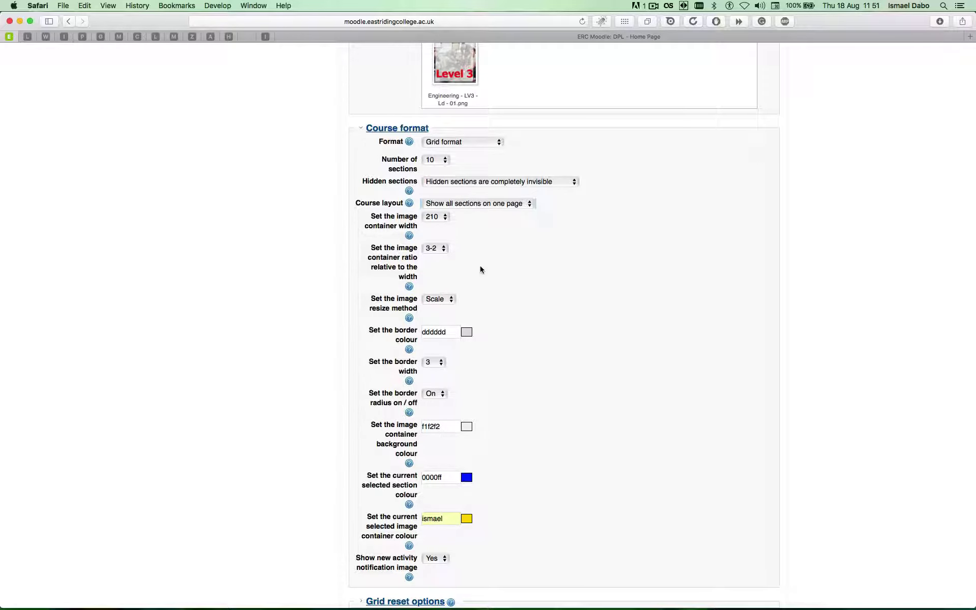
# Try to save the course settings with the Grid format.
pyautogui.scroll(-3, 467, 236)
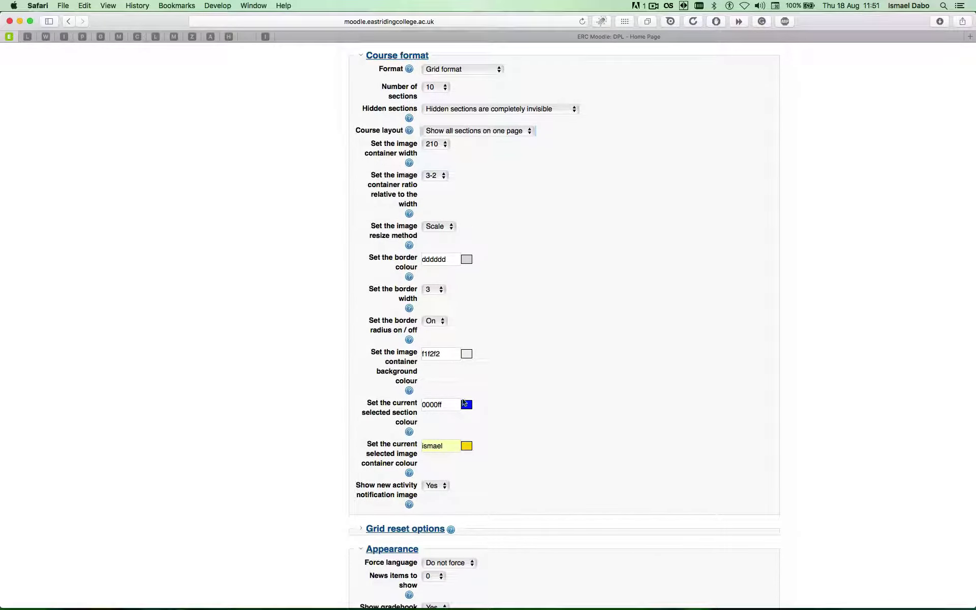
pyautogui.scroll(-20, 514, 395)
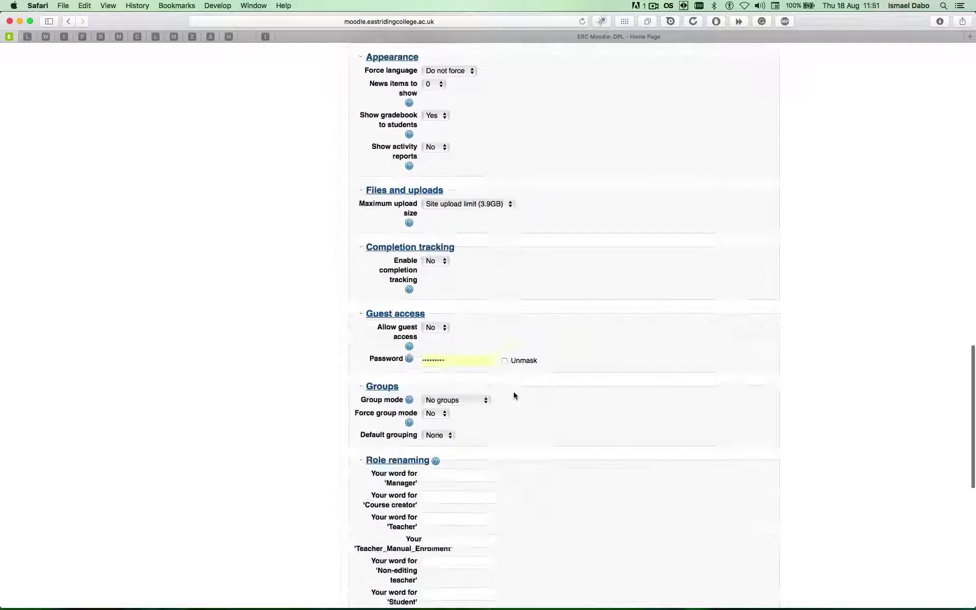
pyautogui.scroll(-10, 513, 395)
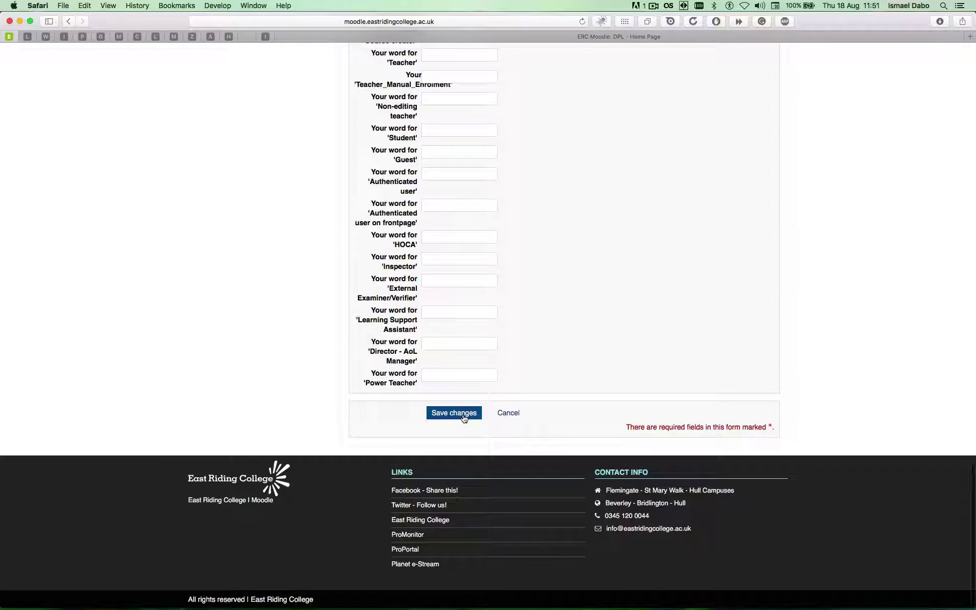
pyautogui.click(458, 413)
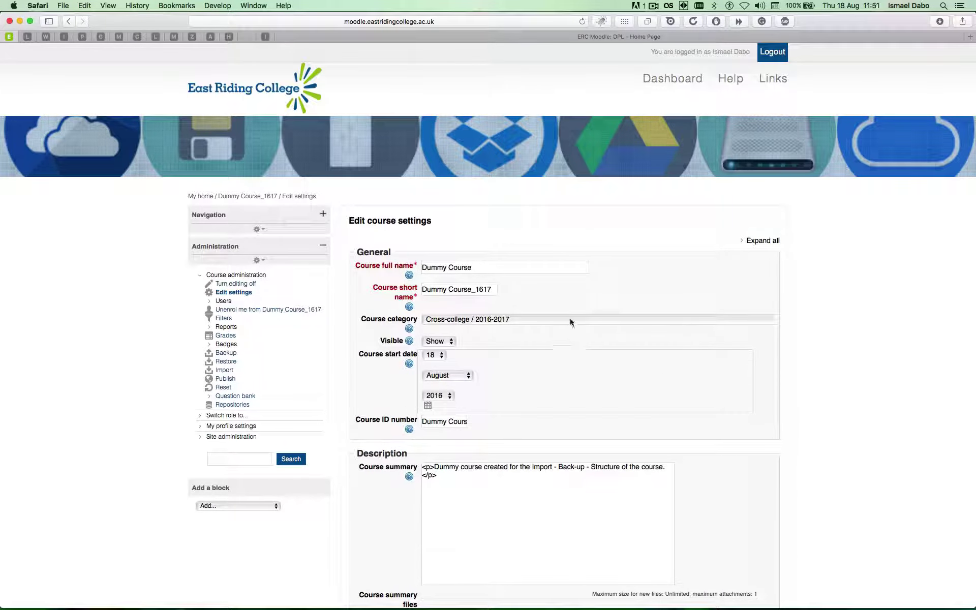
# Replace the invalid current selected image container colour with the yellow F6FA2D.
pyautogui.scroll(-15, 570, 322)
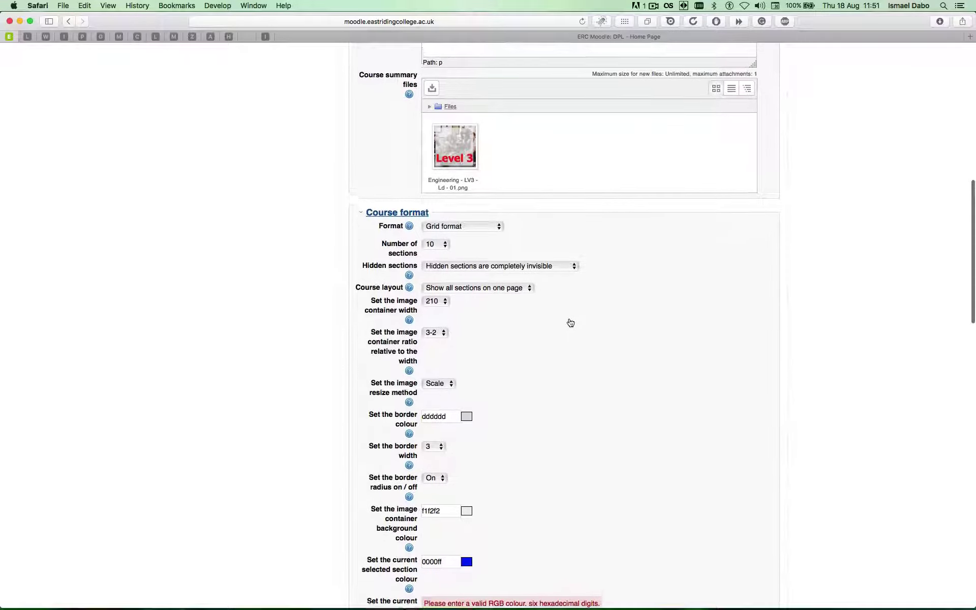
pyautogui.doubleClick(435, 299)
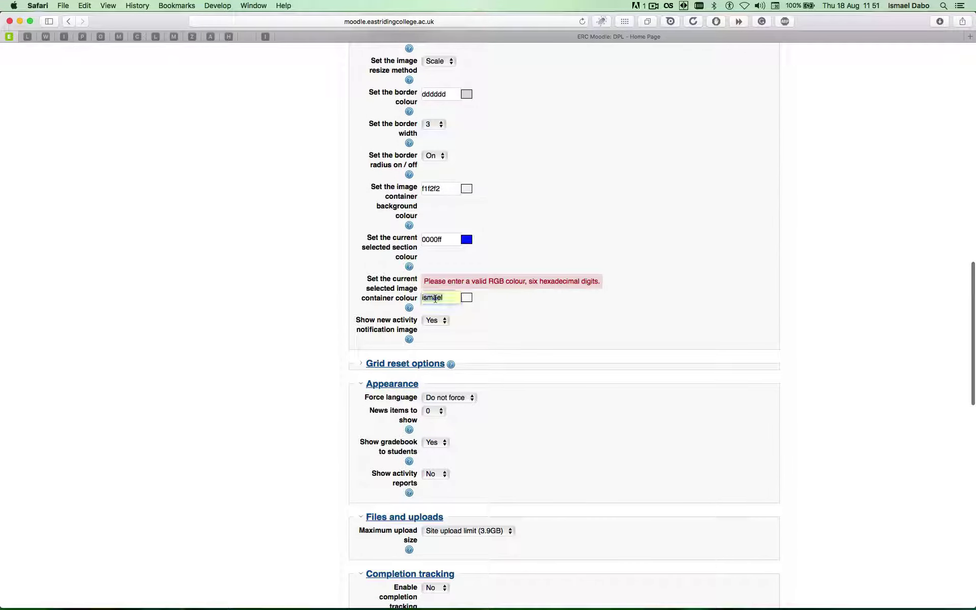
pyautogui.press('BackSpace')
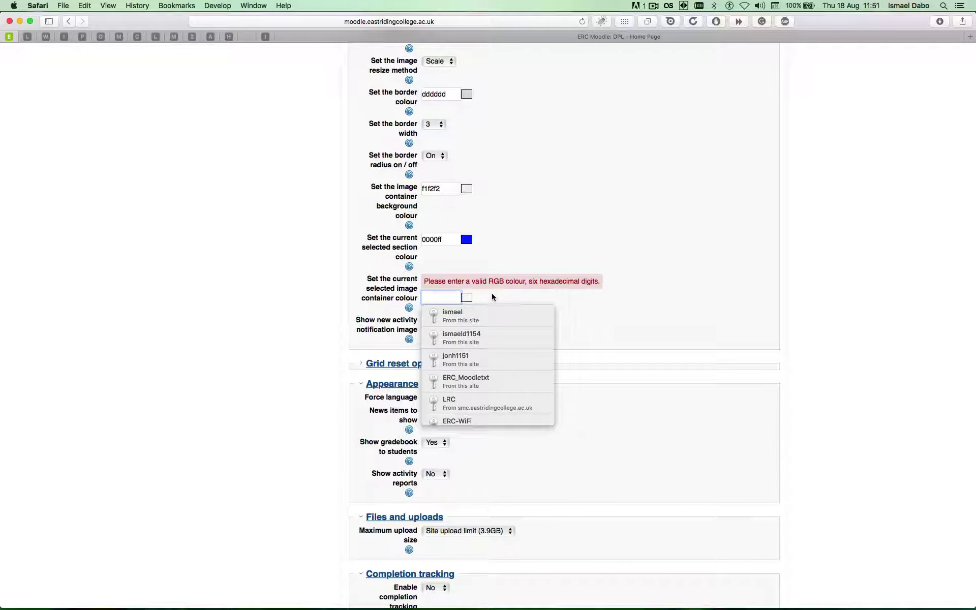
pyautogui.click(557, 296)
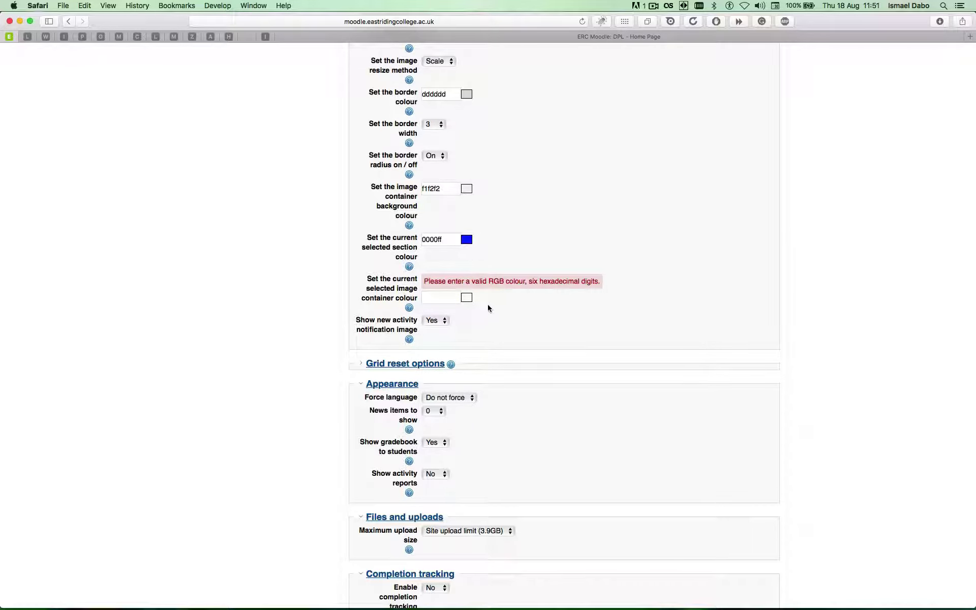
pyautogui.click(471, 304)
pyautogui.click(470, 302)
pyautogui.click(449, 324)
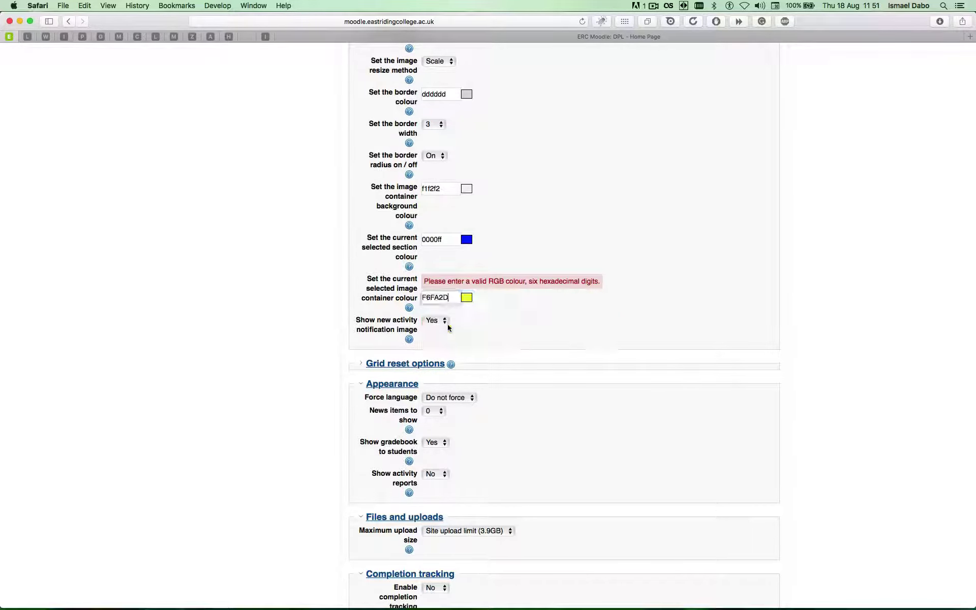
# Save the course settings and decline storing the password in the browser's keychain.
pyautogui.scroll(-15, 534, 316)
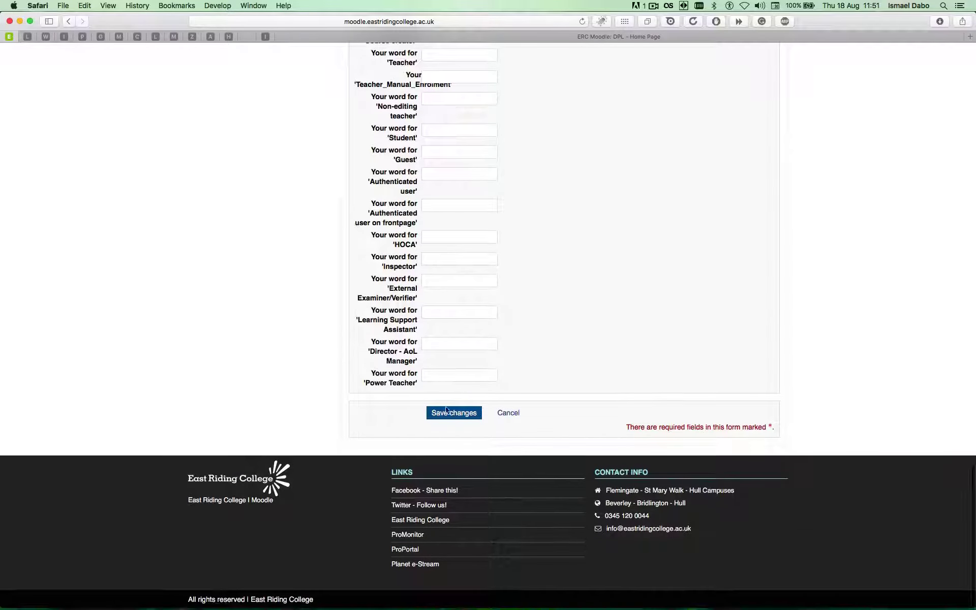
pyautogui.click(450, 416)
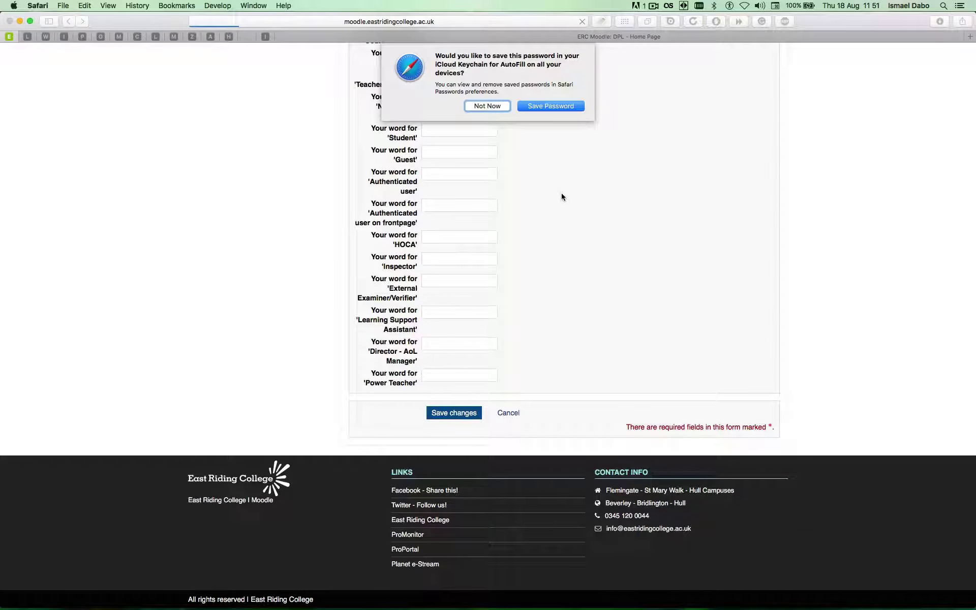
pyautogui.click(487, 105)
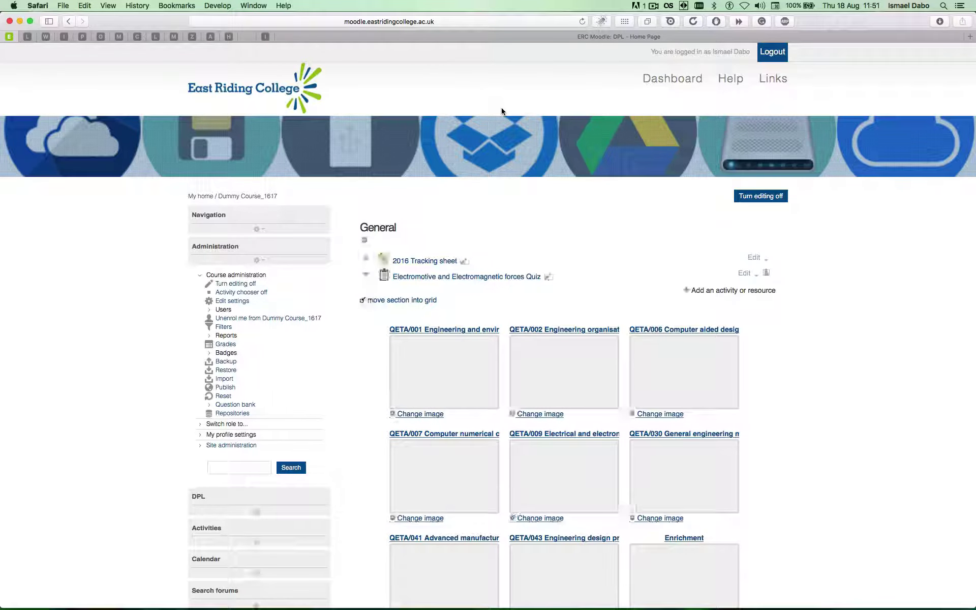
# Look over the section grid on the Dummy Course page.
pyautogui.scroll(-3, 604, 246)
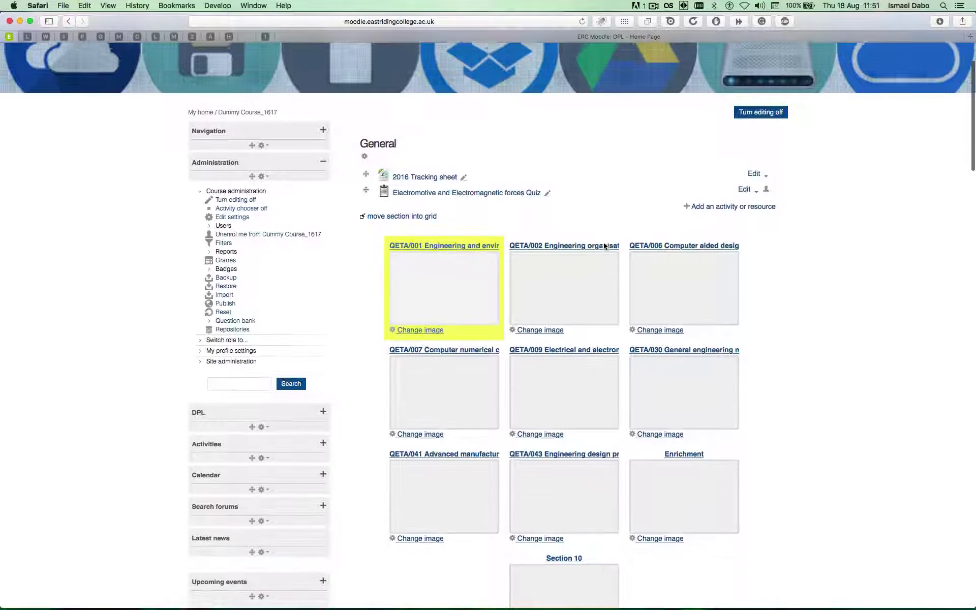
pyautogui.scroll(-10, 607, 247)
pyautogui.scroll(5, 608, 248)
pyautogui.scroll(5, 609, 249)
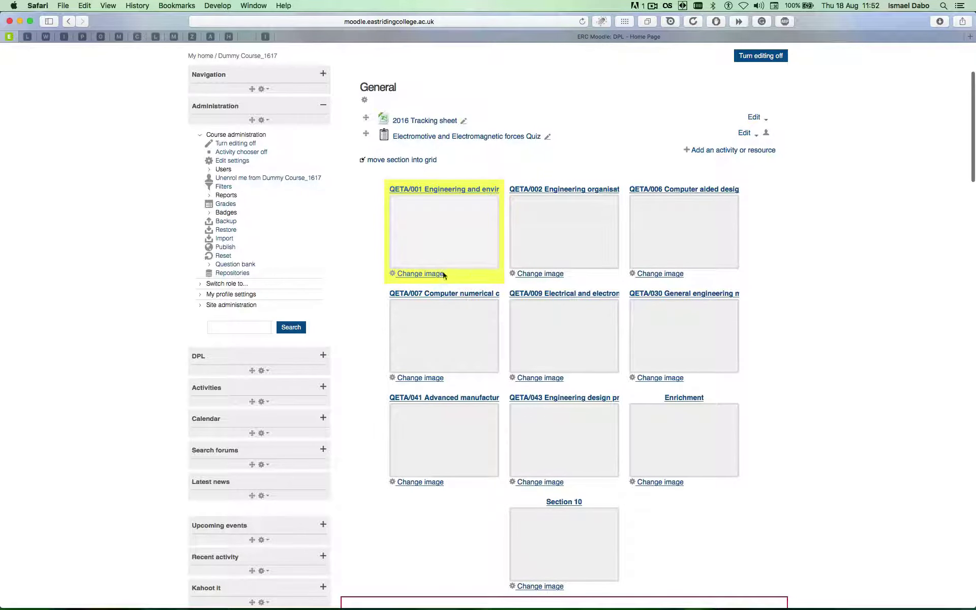
# Turn editing off on the Dummy Course page.
pyautogui.scroll(5, 634, 279)
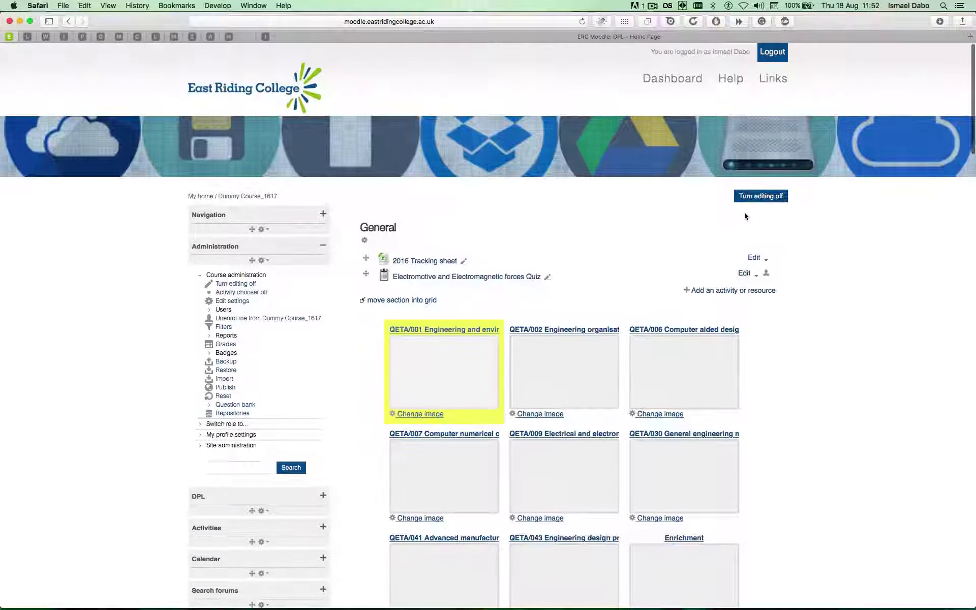
pyautogui.click(761, 198)
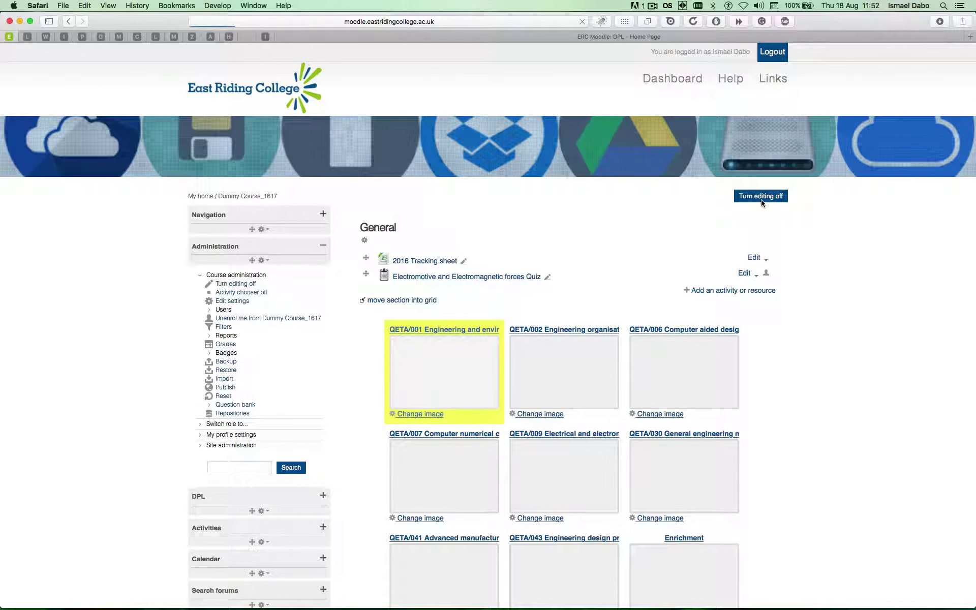
pyautogui.scroll(-5, 761, 204)
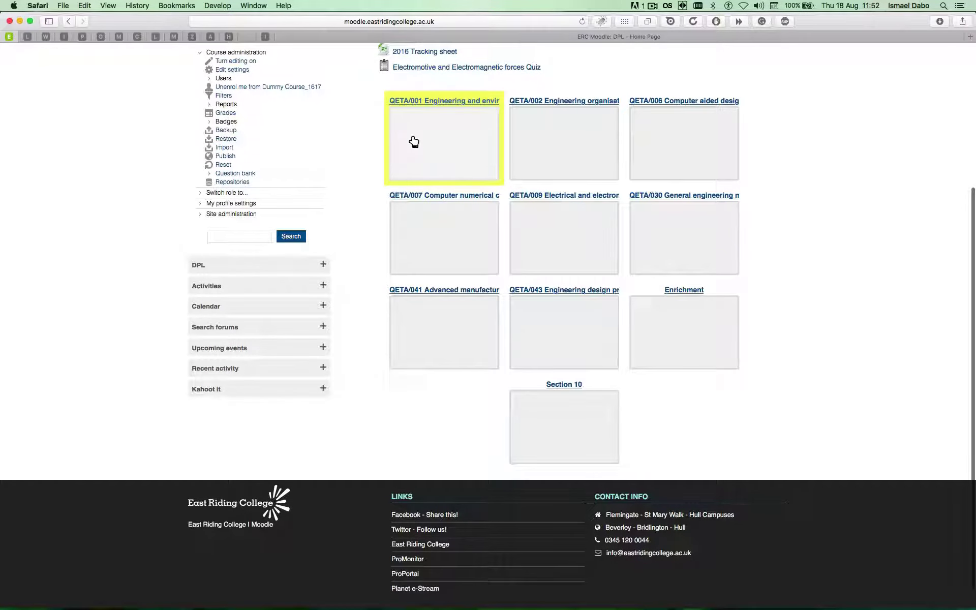
# Open the QETA/001 section from the grid and browse forward through the sections up to Enrichment.
pyautogui.click(413, 142)
pyautogui.scroll(-3, 413, 159)
pyautogui.scroll(3, 413, 159)
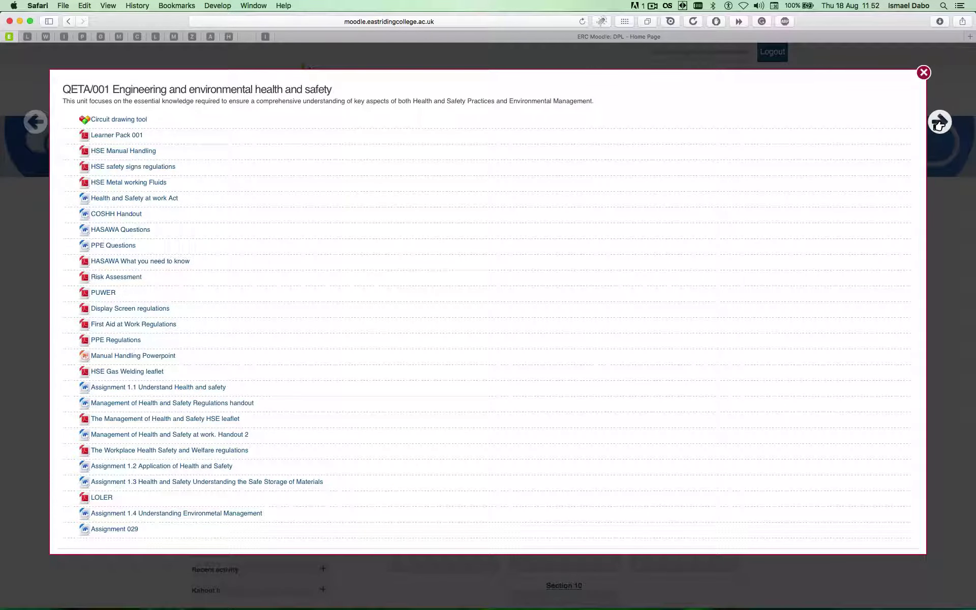
pyautogui.click(939, 123)
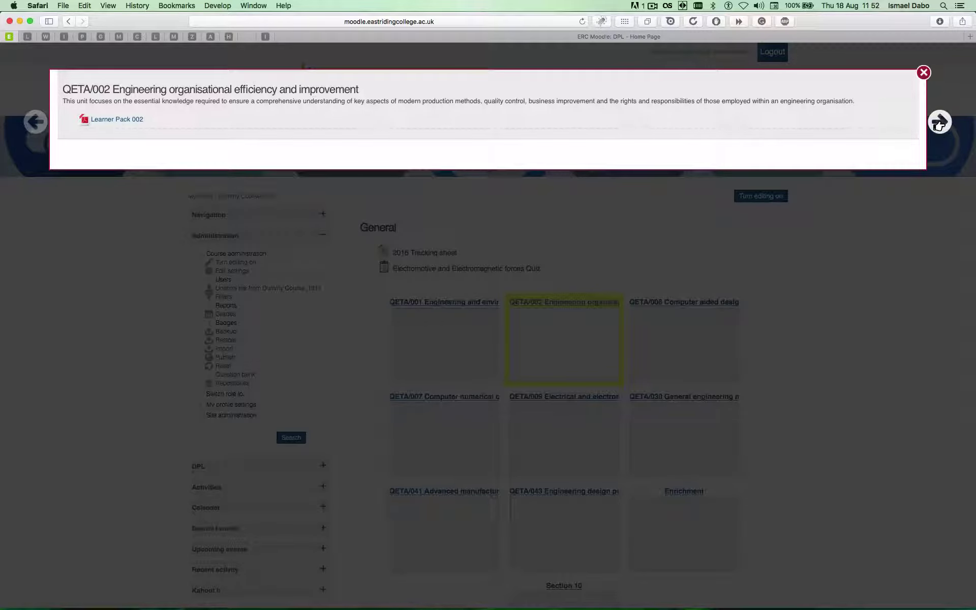
pyautogui.click(938, 123)
pyautogui.click(938, 123)
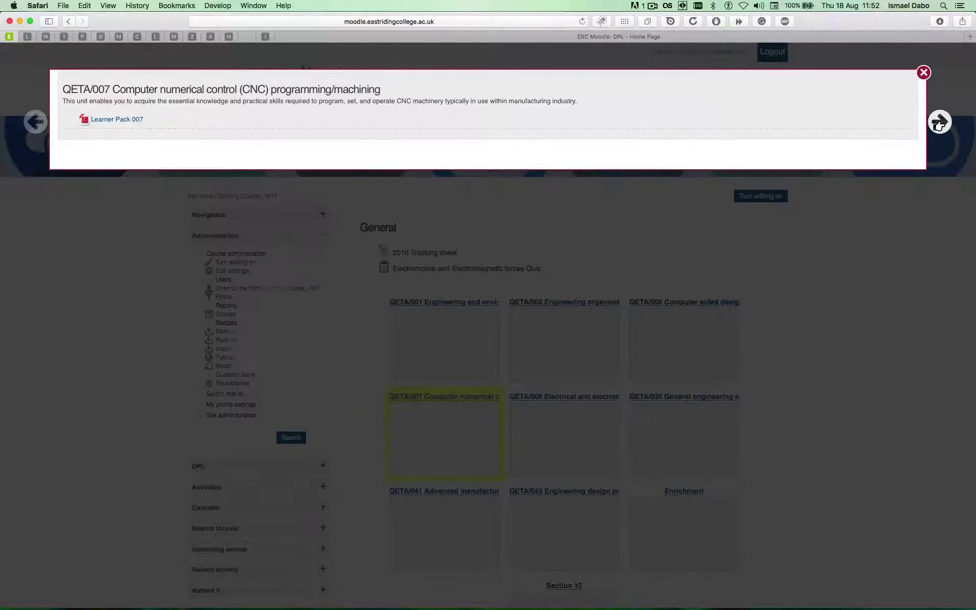
pyautogui.click(939, 123)
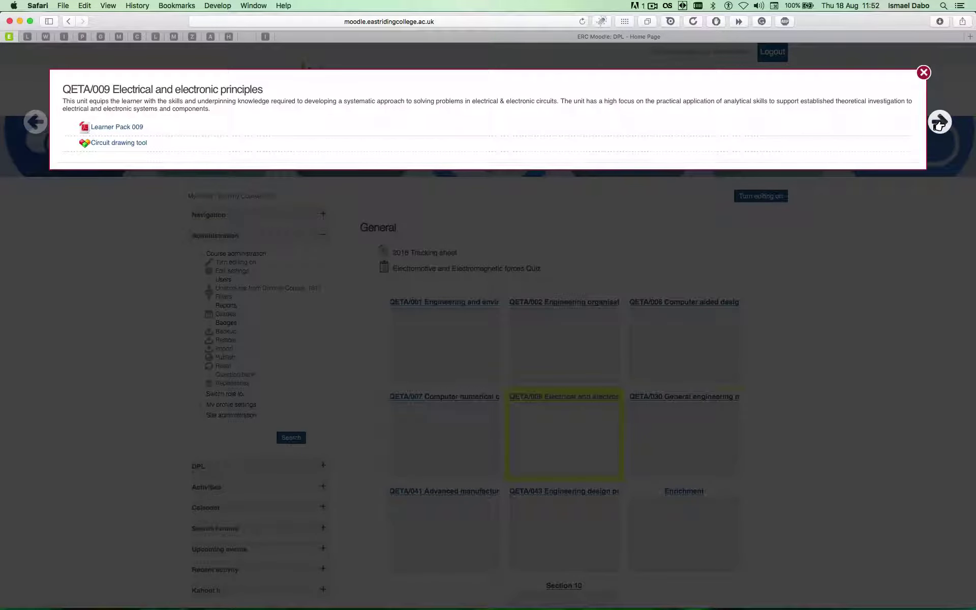
pyautogui.click(938, 123)
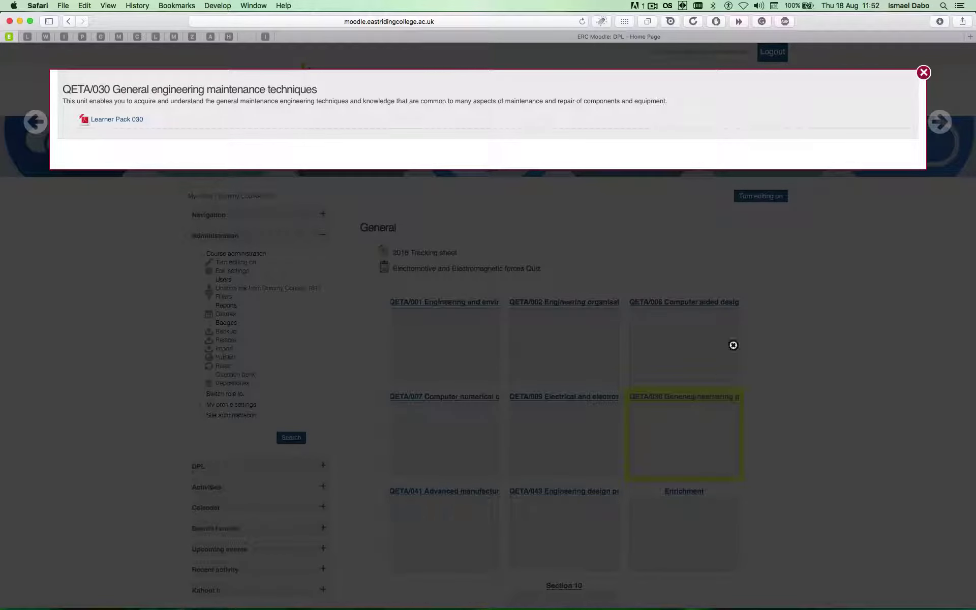
pyautogui.click(939, 125)
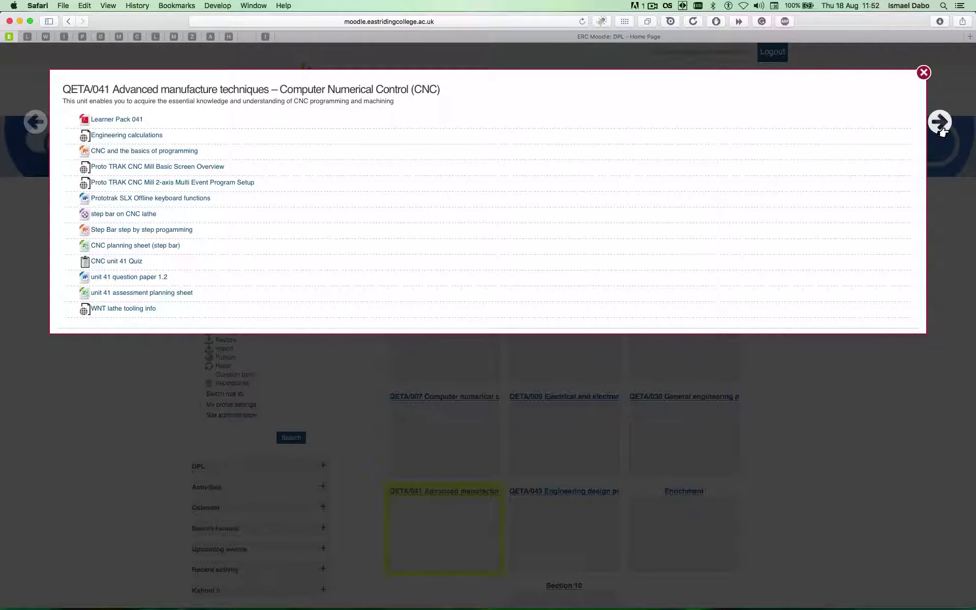
pyautogui.click(940, 127)
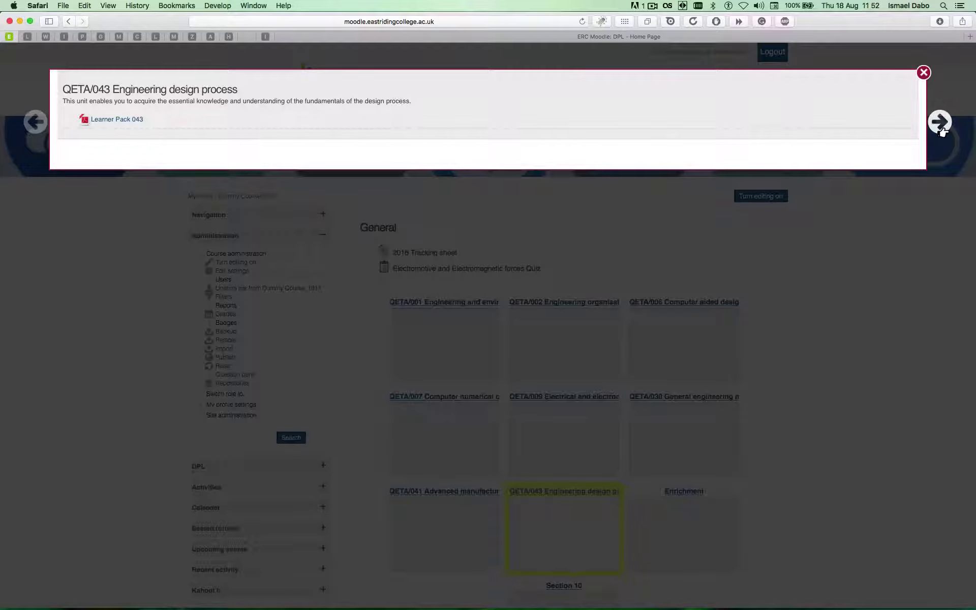
pyautogui.click(940, 127)
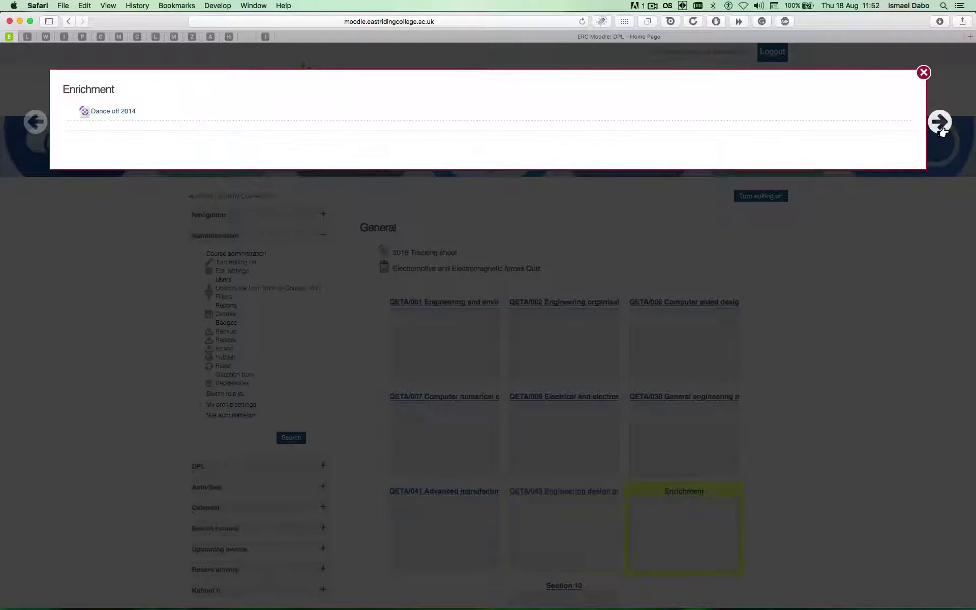
# Browse back from Enrichment to the QETA/002 section and close the section pop-up.
pyautogui.click(35, 122)
pyautogui.click(35, 122)
pyautogui.doubleClick(37, 123)
pyautogui.click(36, 122)
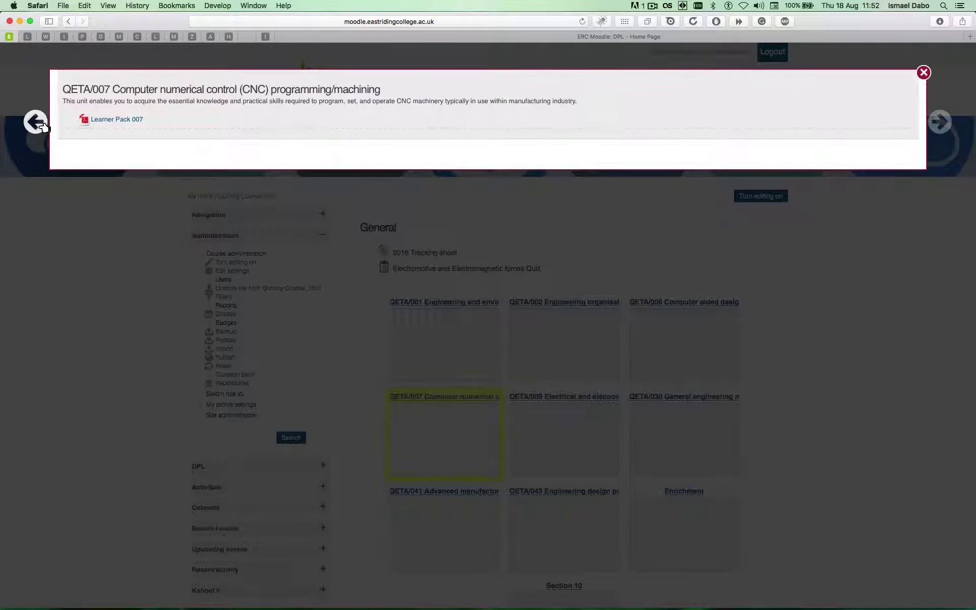
pyautogui.click(35, 122)
pyautogui.click(35, 122)
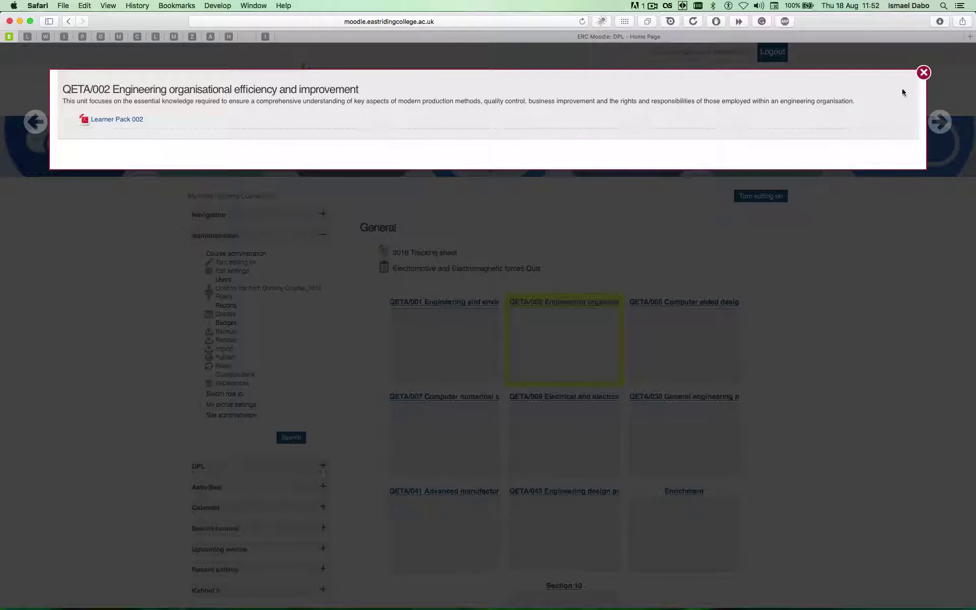
pyautogui.click(923, 76)
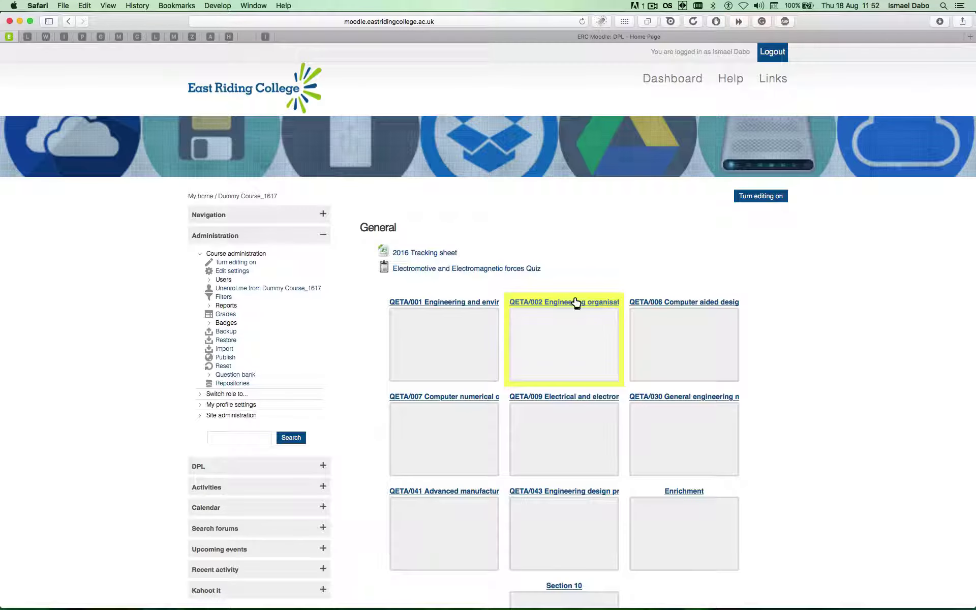
# Open the Dummy Course's settings and expand the Course format section.
pyautogui.scroll(-3, 577, 303)
pyautogui.click(232, 203)
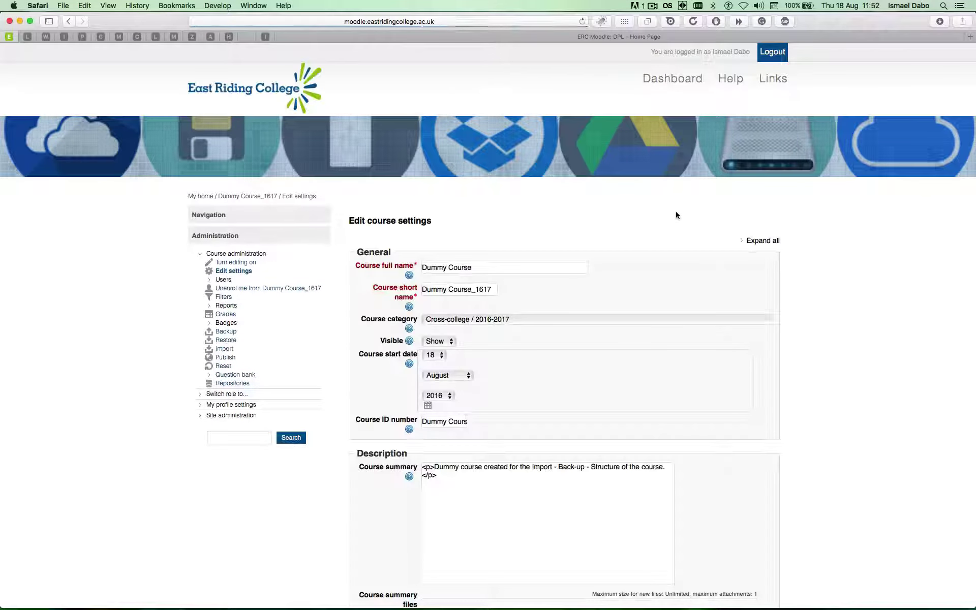
pyautogui.scroll(-10, 670, 211)
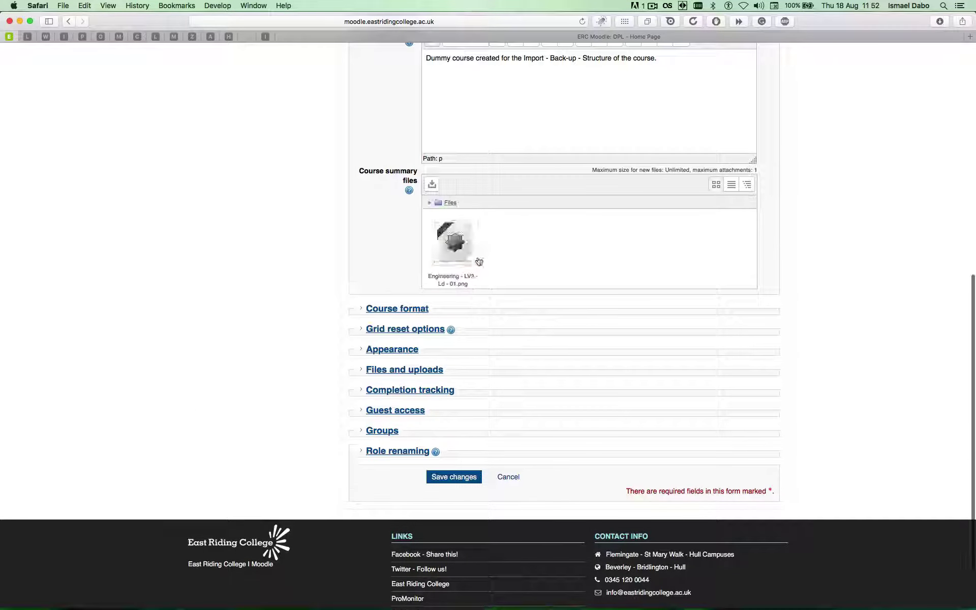
pyautogui.click(399, 310)
pyautogui.scroll(-5, 599, 324)
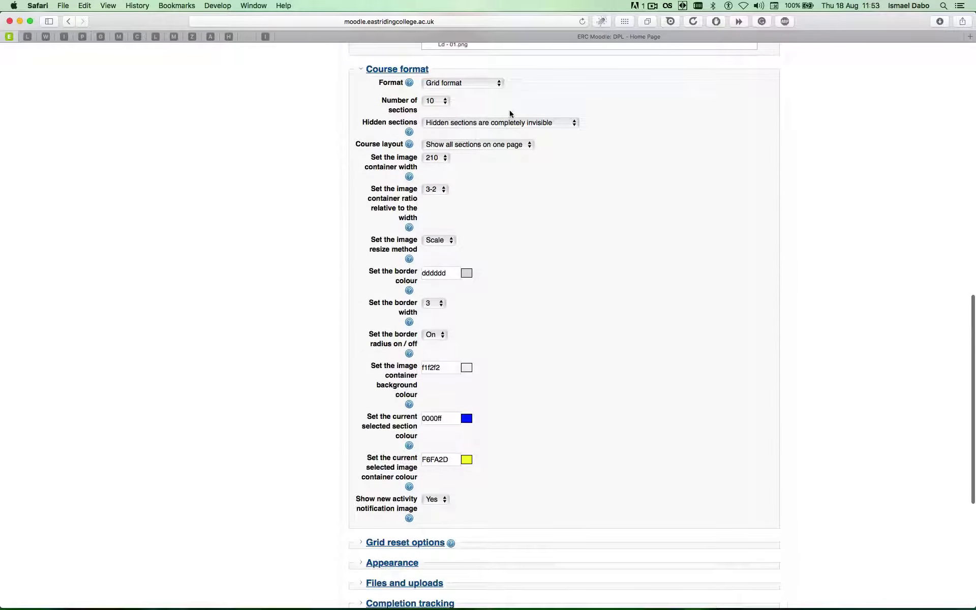
# Review the Grid format settings, including the available image container ratios.
pyautogui.scroll(-3, 468, 198)
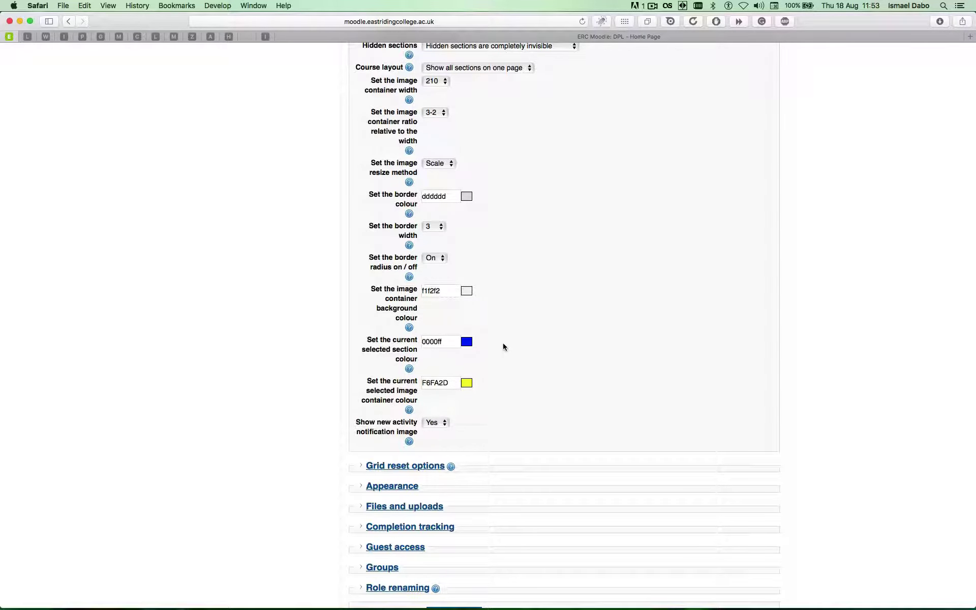
pyautogui.scroll(5, 503, 347)
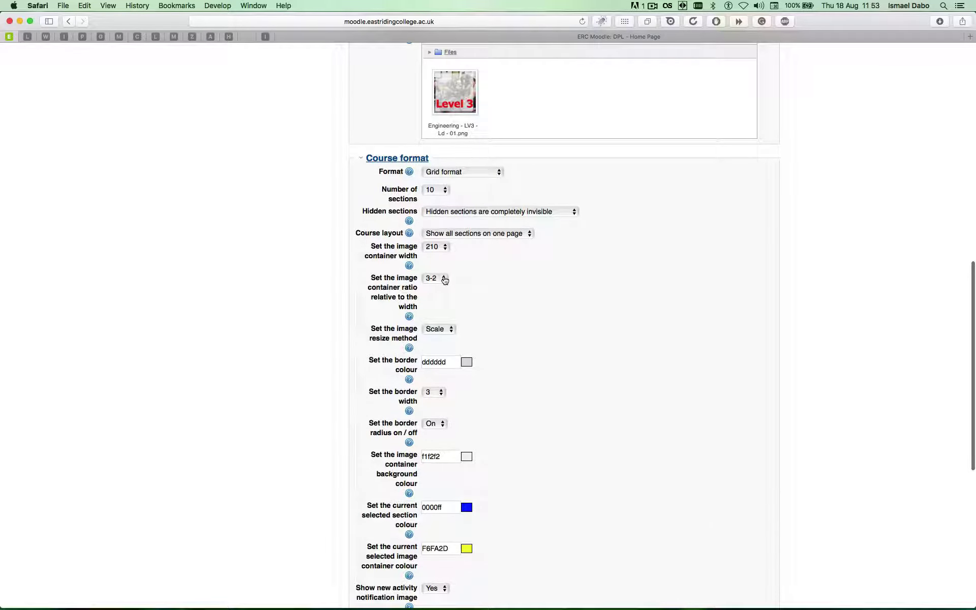
pyautogui.click(444, 279)
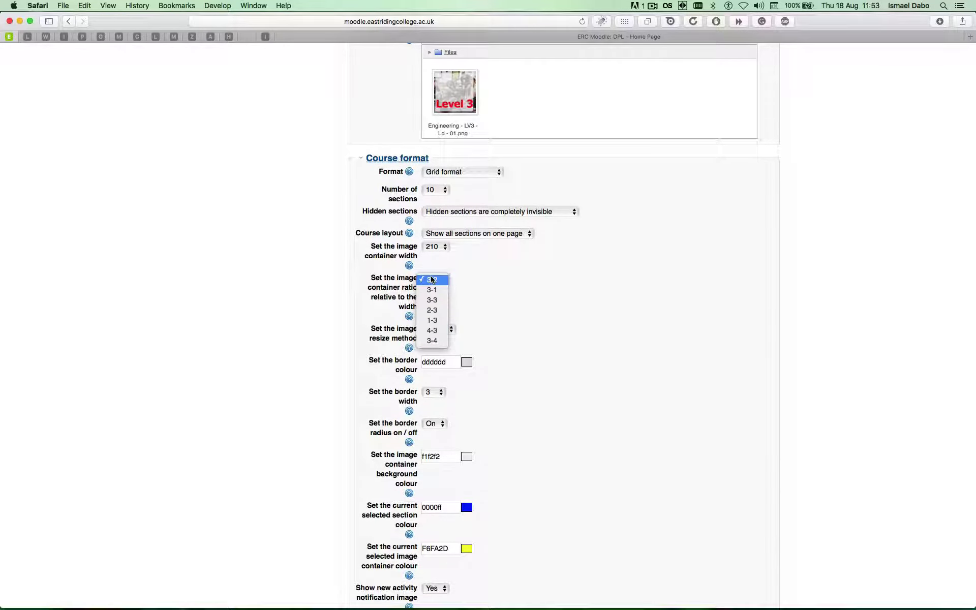
pyautogui.click(440, 302)
pyautogui.click(489, 276)
pyautogui.scroll(3, 494, 266)
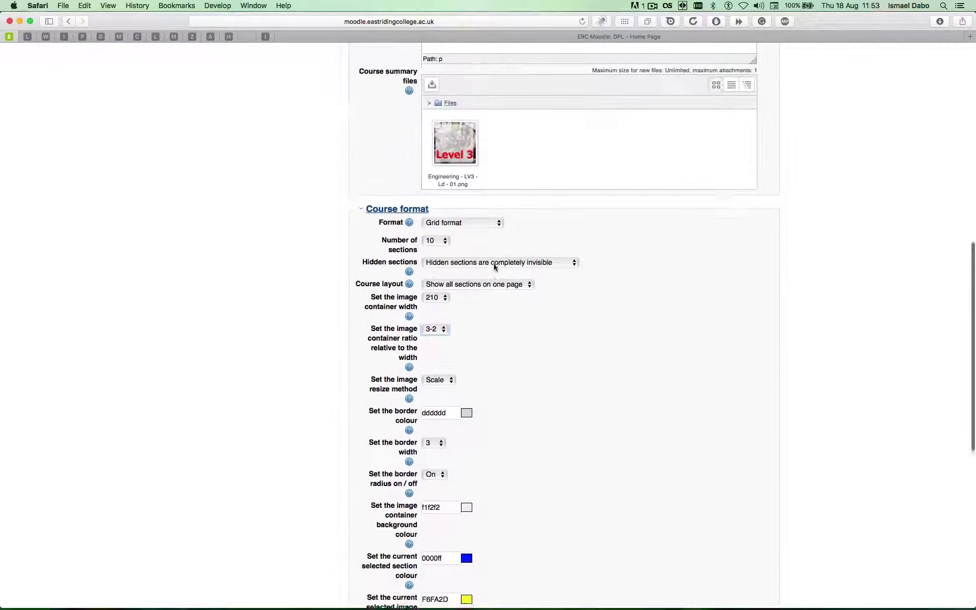
pyautogui.scroll(-10, 494, 266)
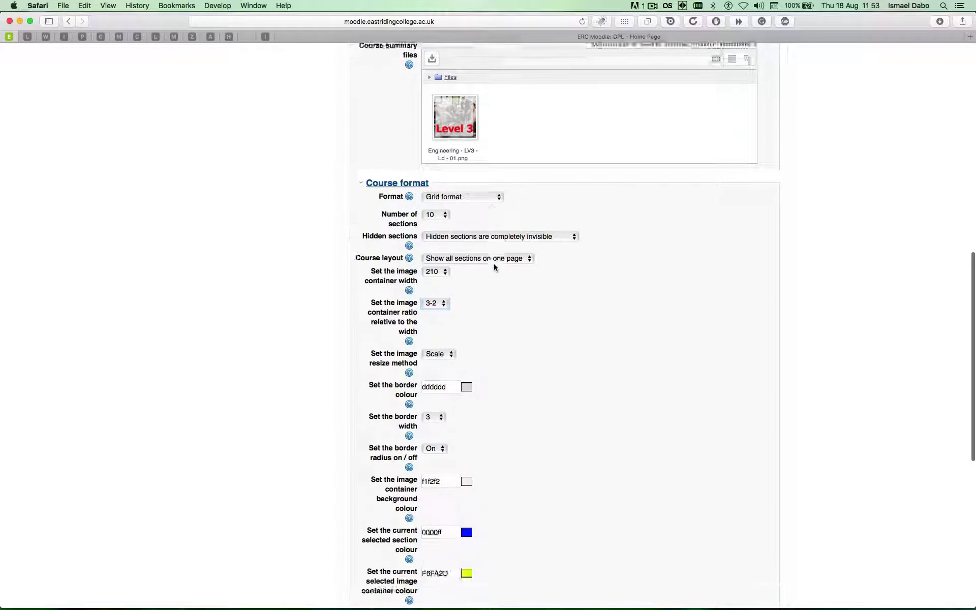
pyautogui.scroll(12, 525, 299)
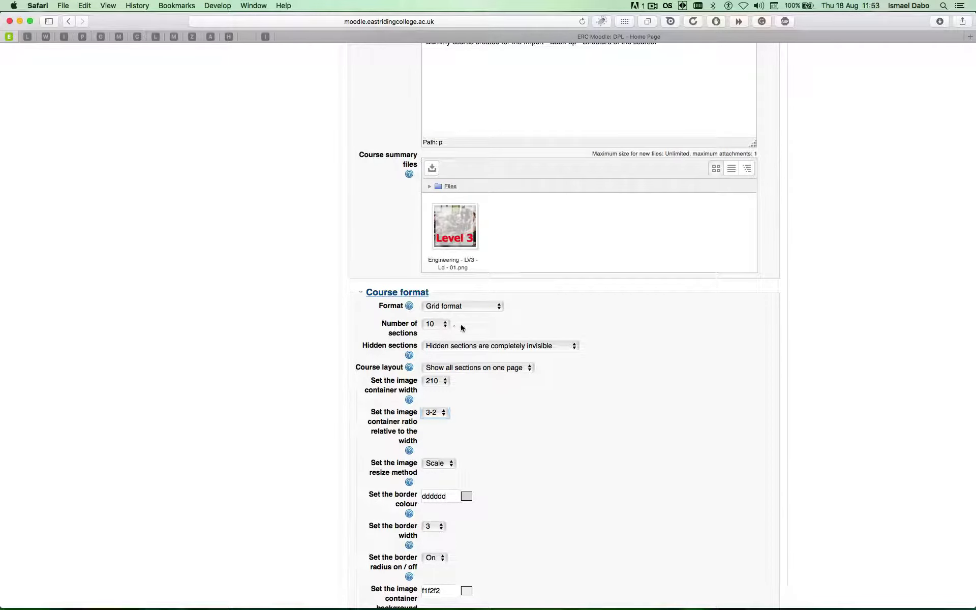
pyautogui.scroll(-4, 460, 324)
pyautogui.scroll(1, 462, 324)
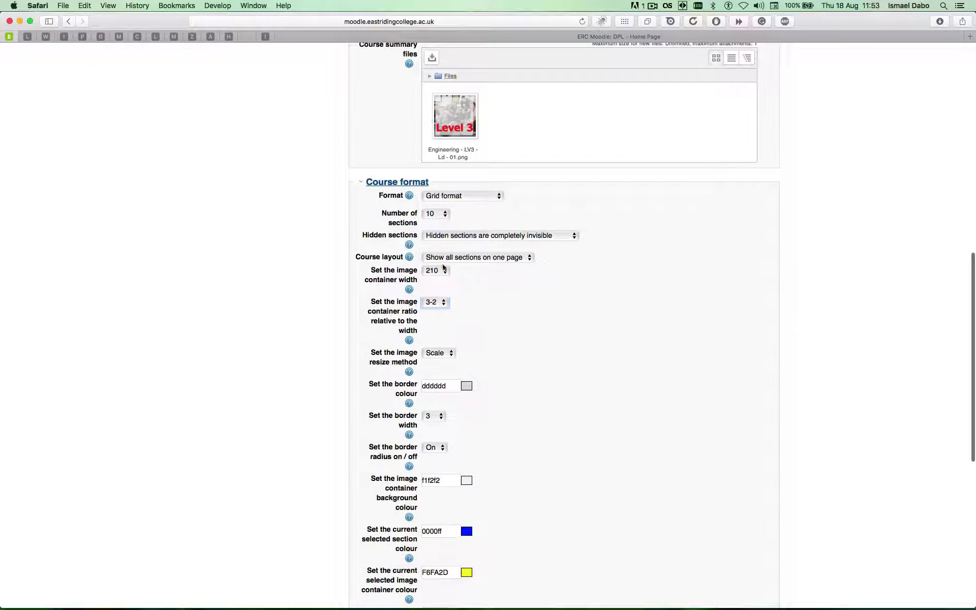
# Read the help notes for the Format, Hidden sections and Course layout settings.
pyautogui.click(409, 196)
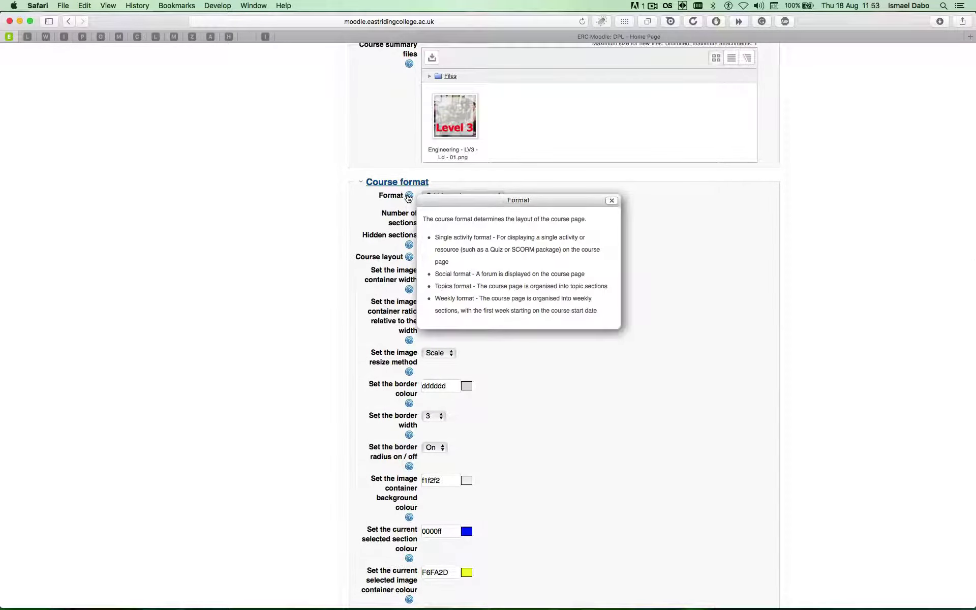
pyautogui.click(613, 202)
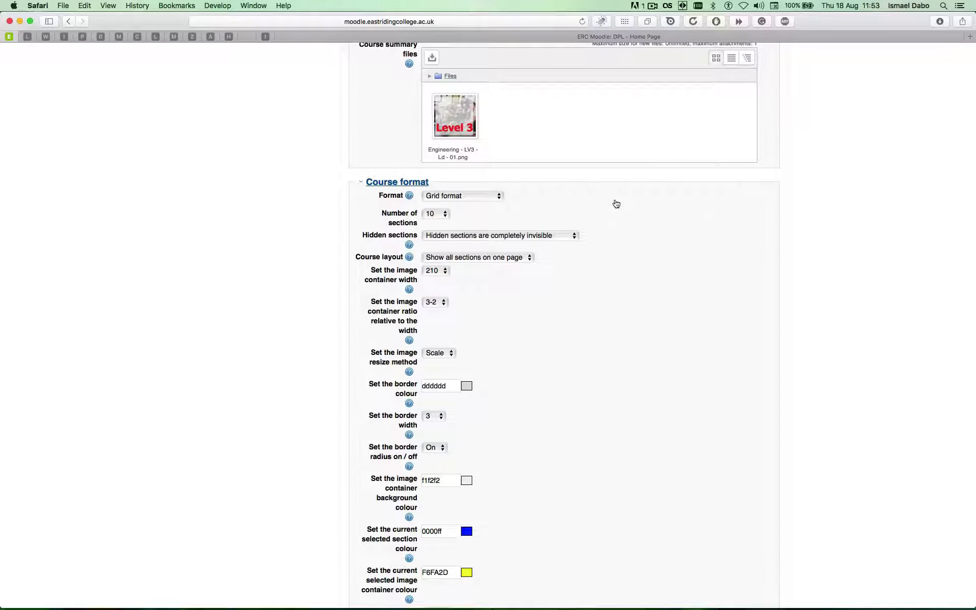
pyautogui.click(409, 245)
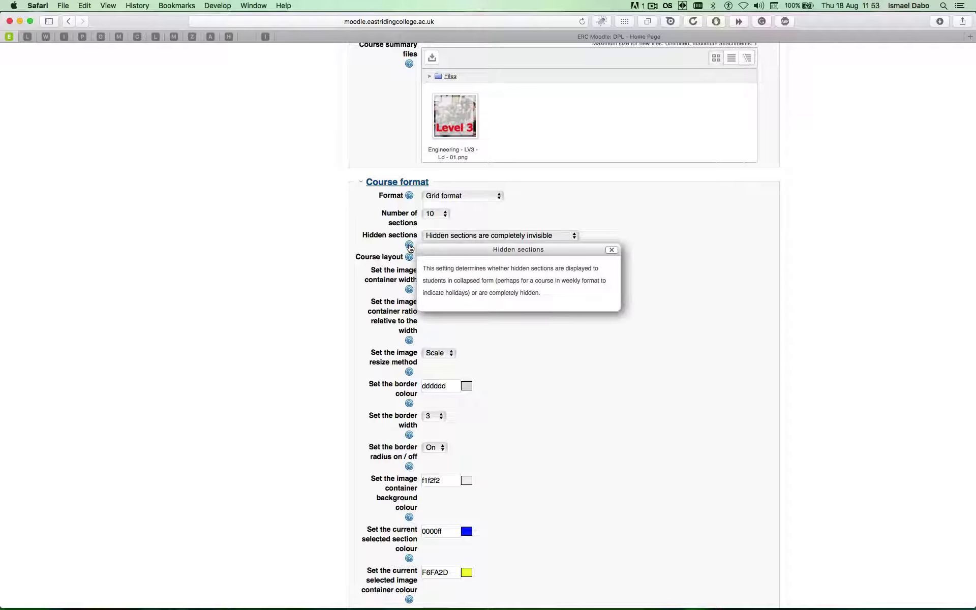
pyautogui.click(611, 250)
pyautogui.click(410, 258)
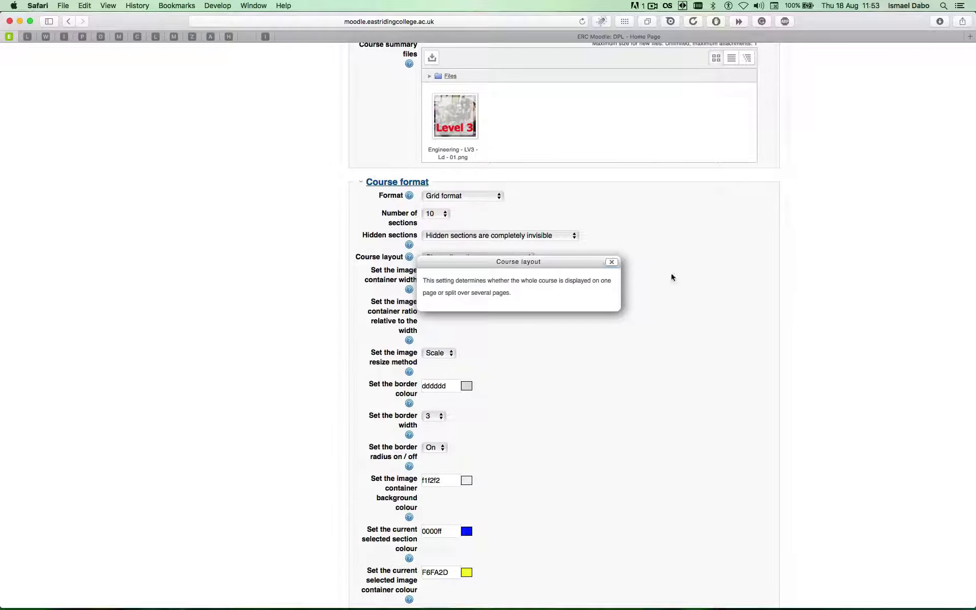
pyautogui.click(611, 264)
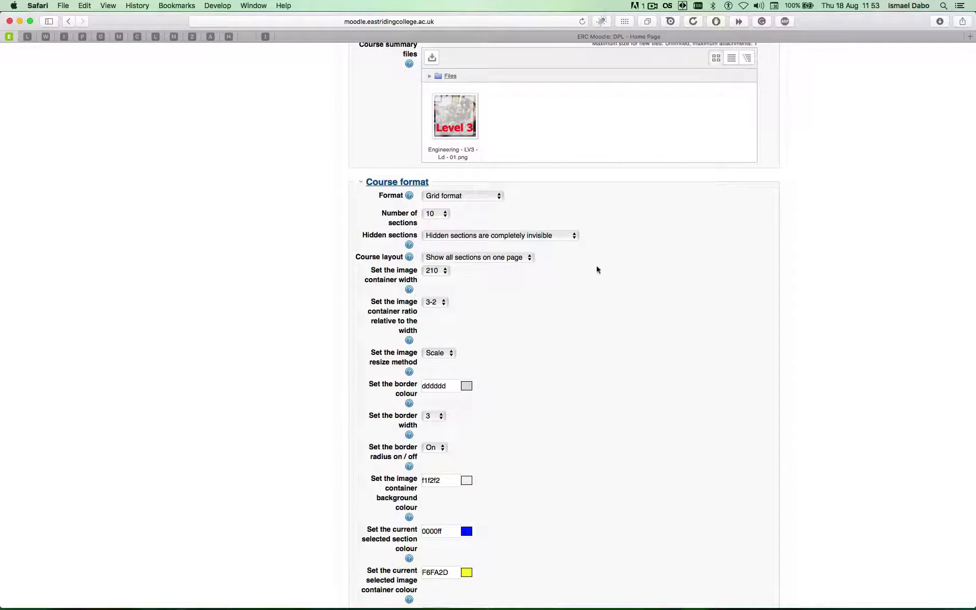
# Read the help note for the Course full name setting.
pyautogui.scroll(10, 597, 269)
pyautogui.scroll(7, 597, 269)
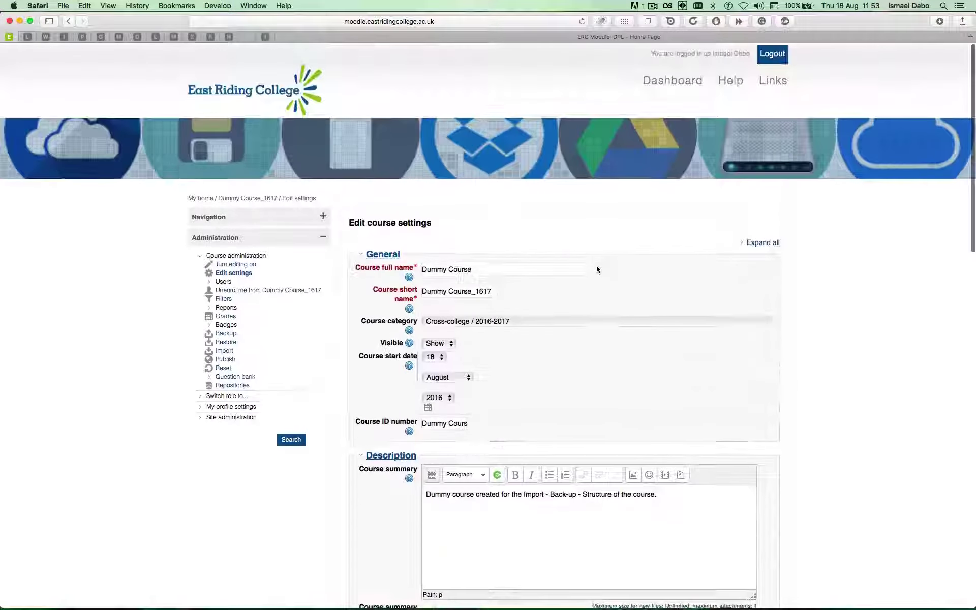
pyautogui.click(409, 275)
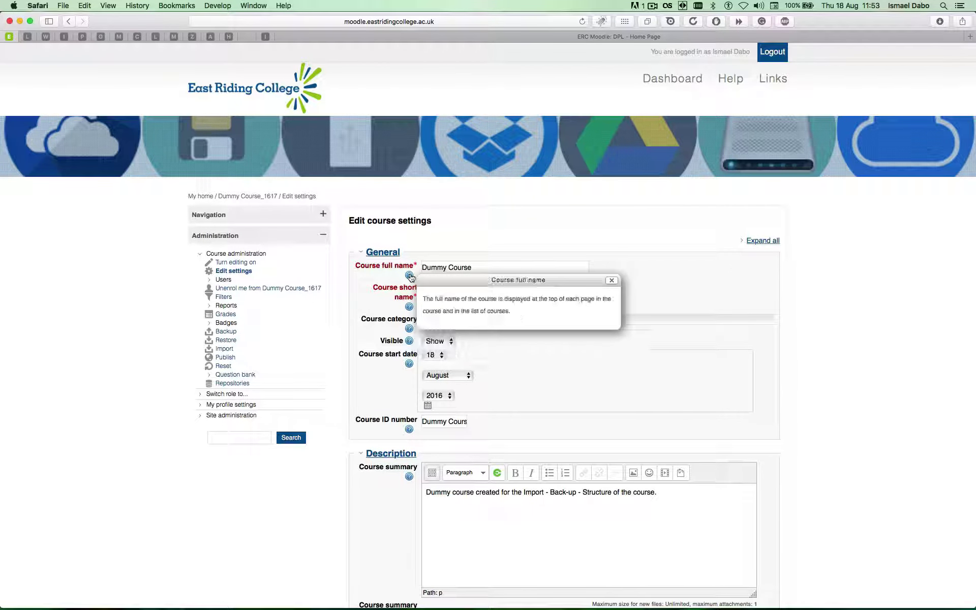
pyautogui.click(612, 280)
# Change the course format to Topics format.
pyautogui.scroll(-15, 629, 269)
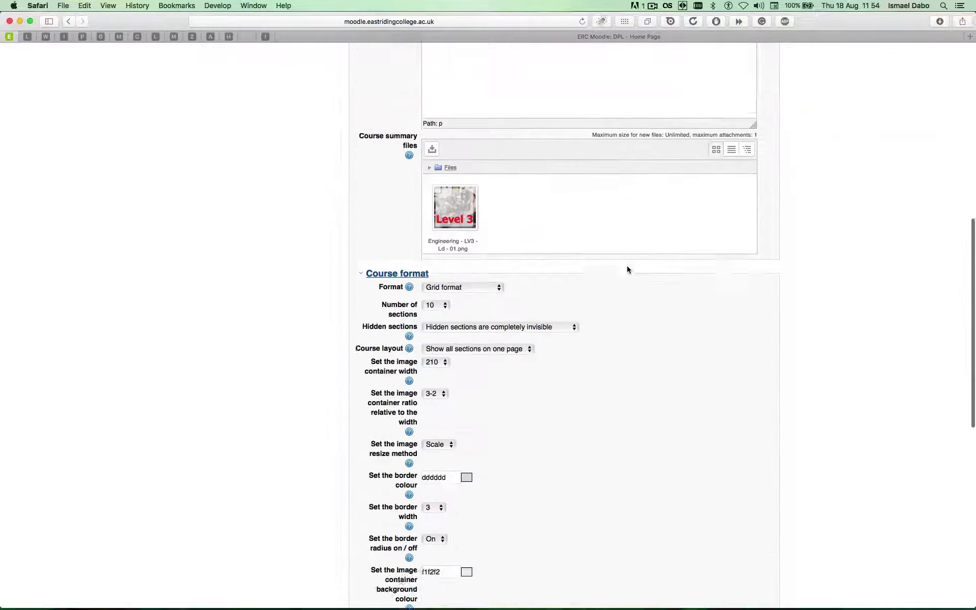
pyautogui.click(475, 152)
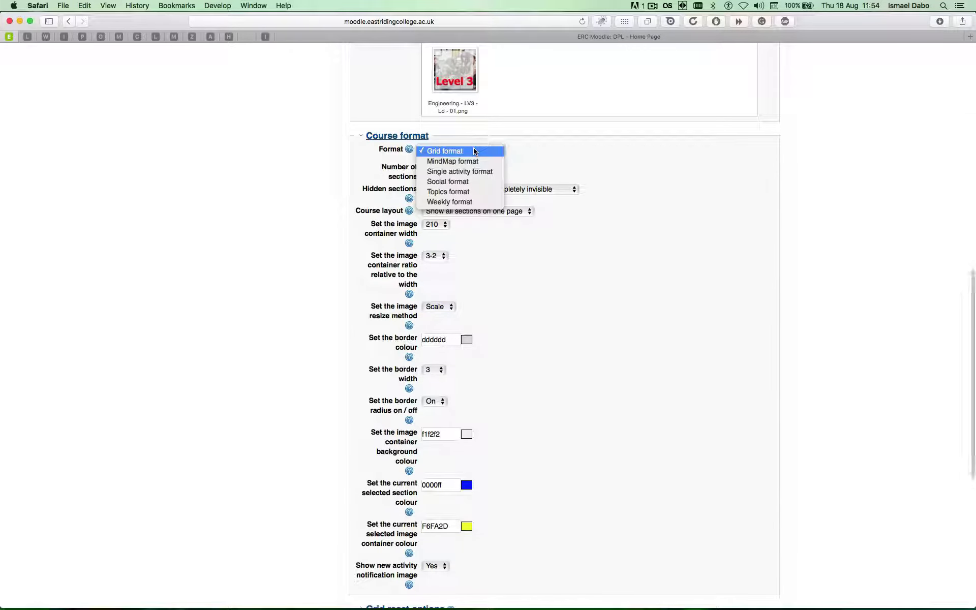
pyautogui.click(477, 192)
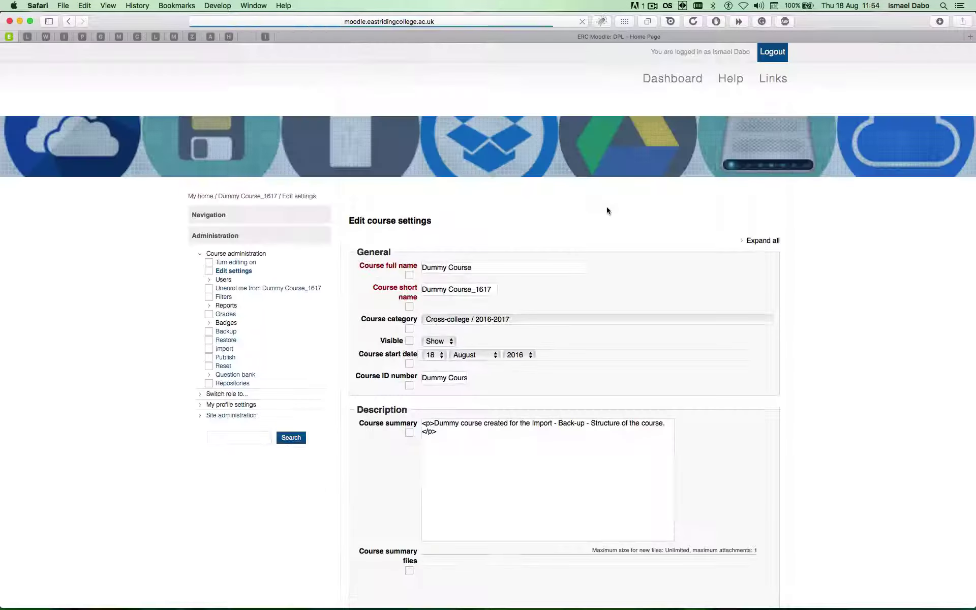
pyautogui.scroll(-5, 606, 208)
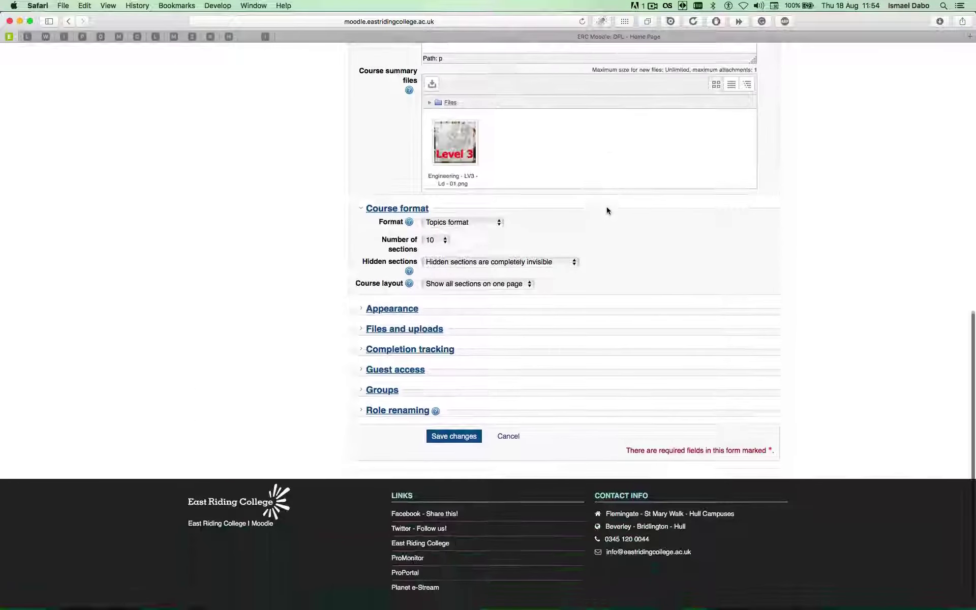
# Save the course settings and look over the sections on the course page in Topics format.
pyautogui.click(460, 431)
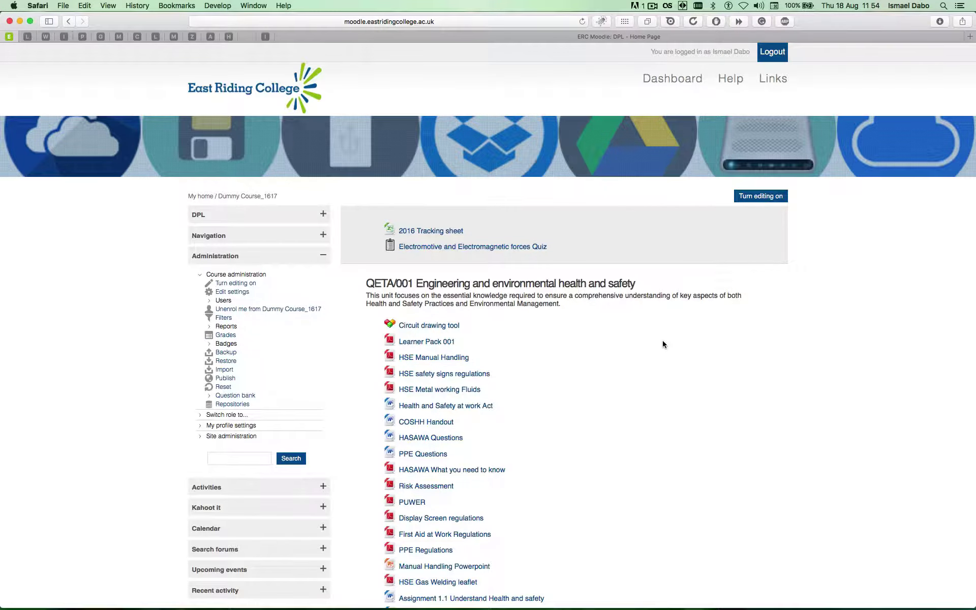
pyautogui.scroll(-20, 663, 344)
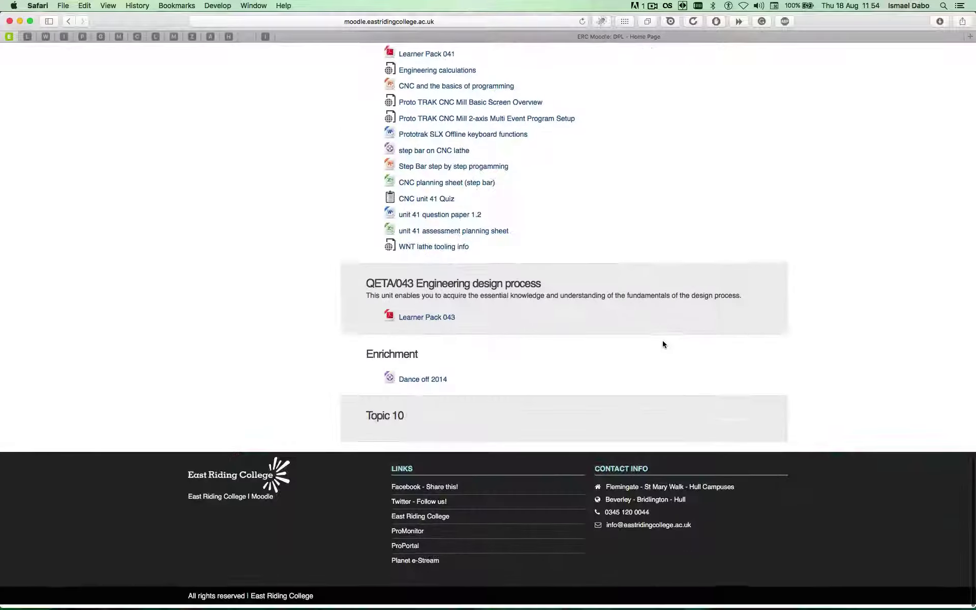
pyautogui.scroll(20, 663, 344)
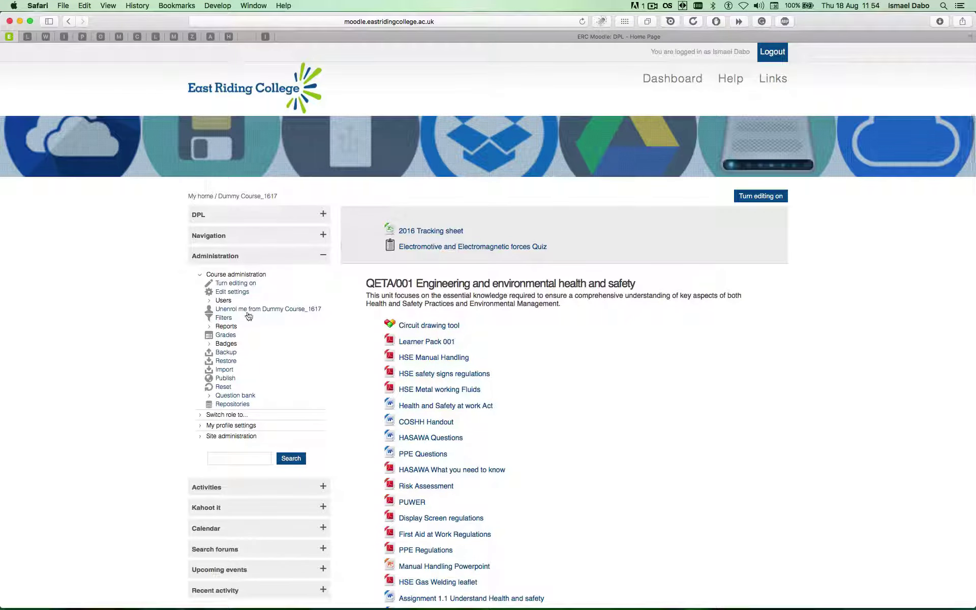
# Set the course layout to Show one section per page in the course format settings and save the changes.
pyautogui.click(237, 293)
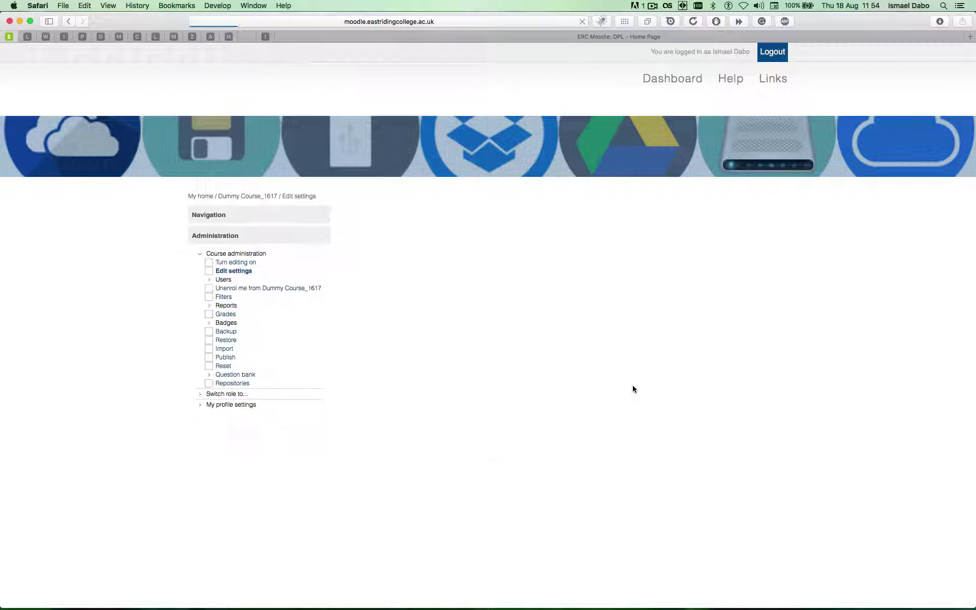
pyautogui.scroll(-15, 552, 323)
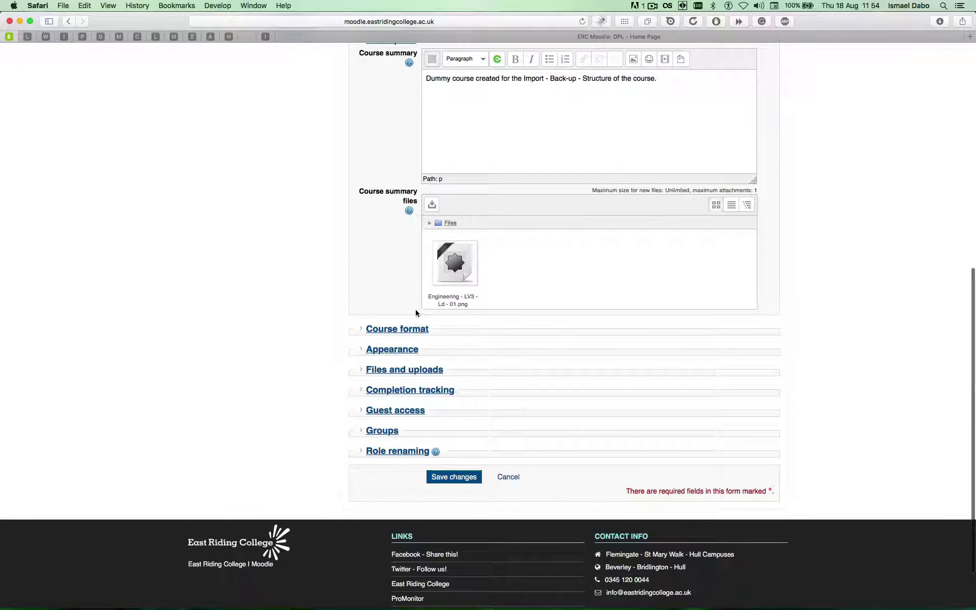
pyautogui.click(422, 329)
pyautogui.scroll(-5, 463, 328)
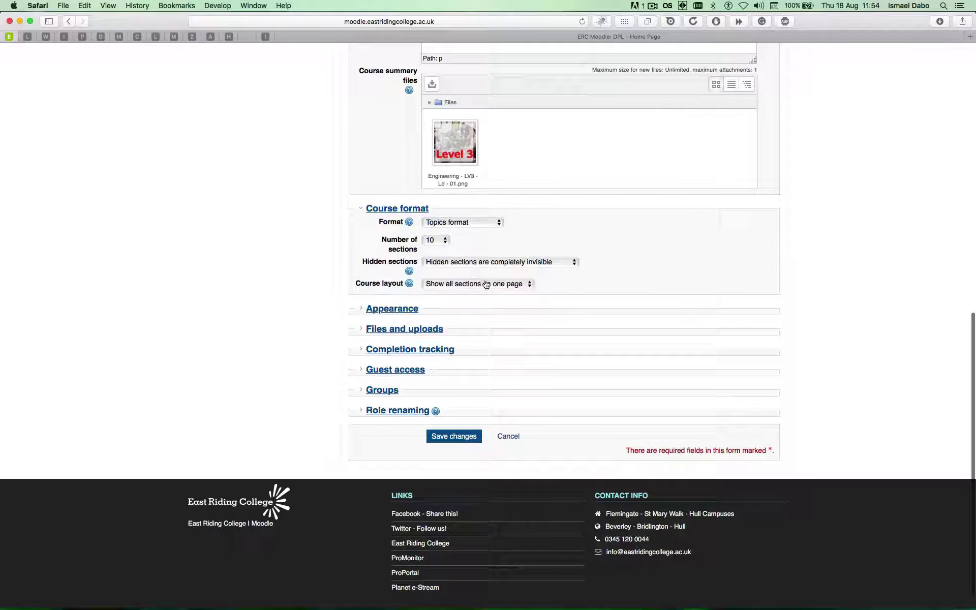
pyautogui.click(523, 285)
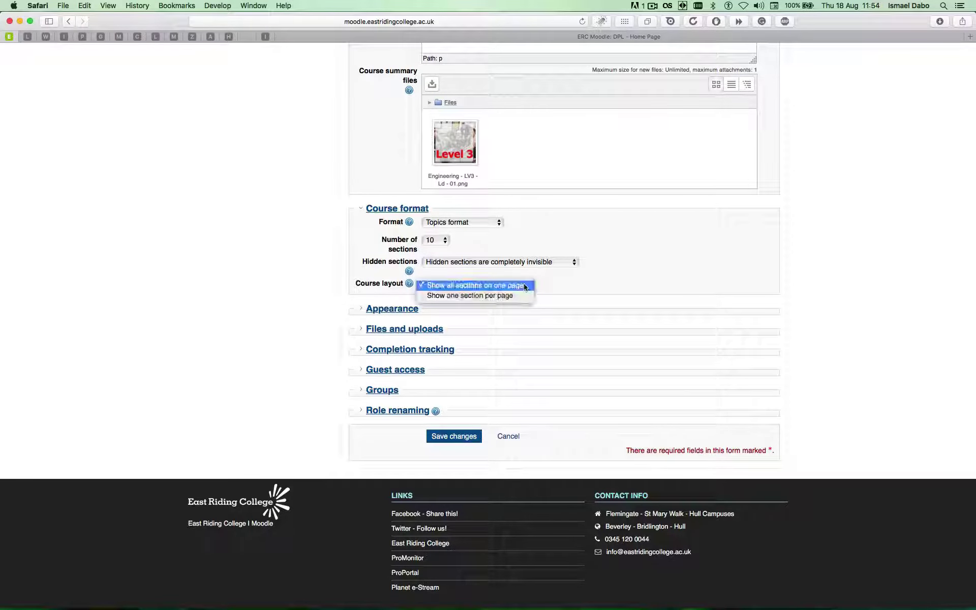
pyautogui.click(500, 299)
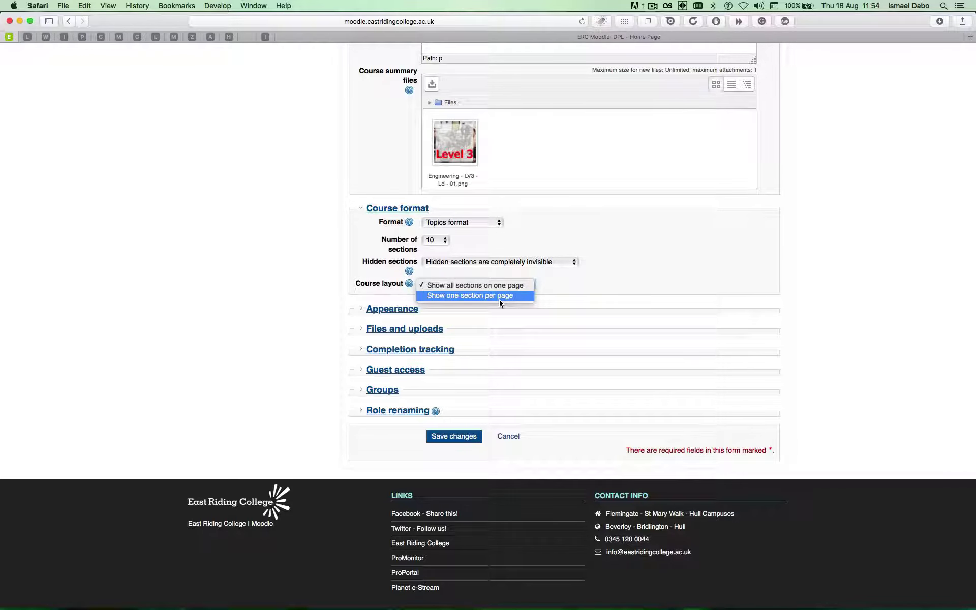
pyautogui.click(499, 299)
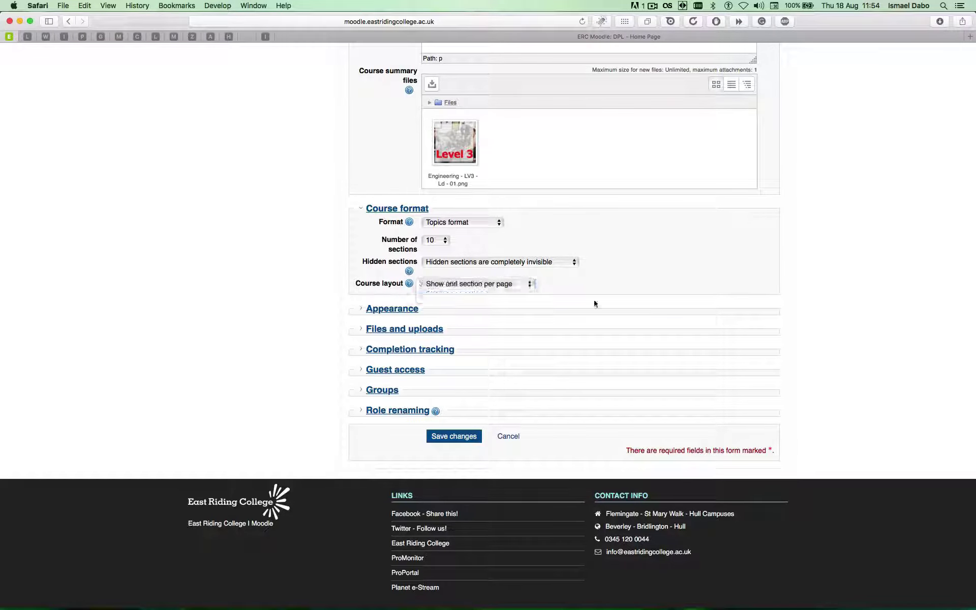
pyautogui.click(444, 440)
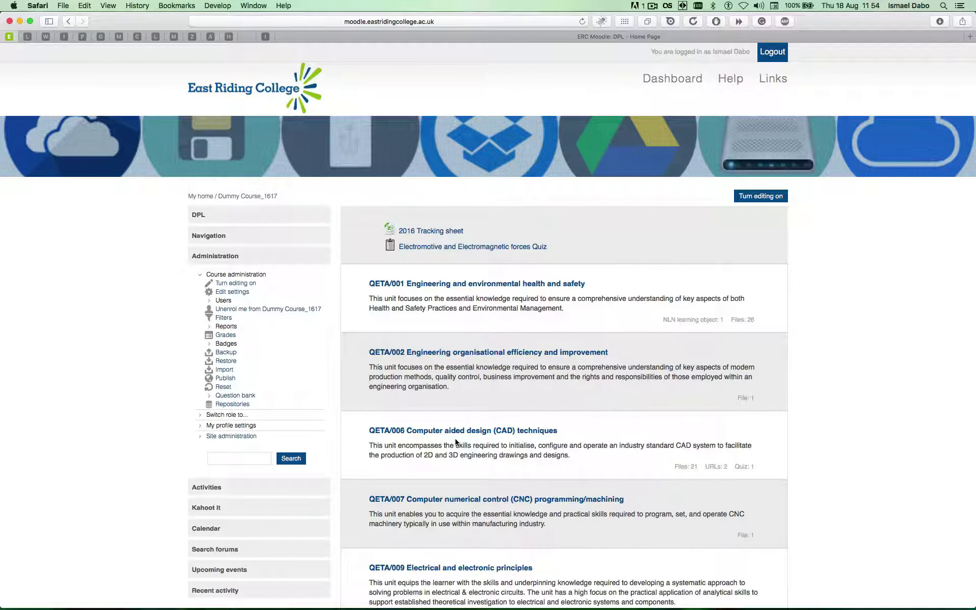
# Review the section summaries and their activity counts on the main course page.
pyautogui.scroll(-3, 635, 357)
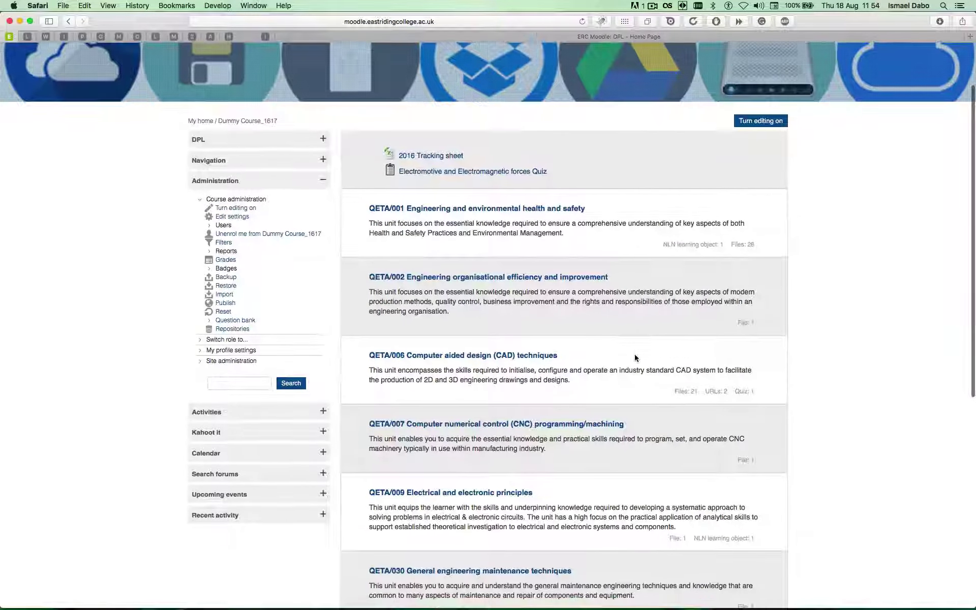
pyautogui.scroll(-10, 494, 149)
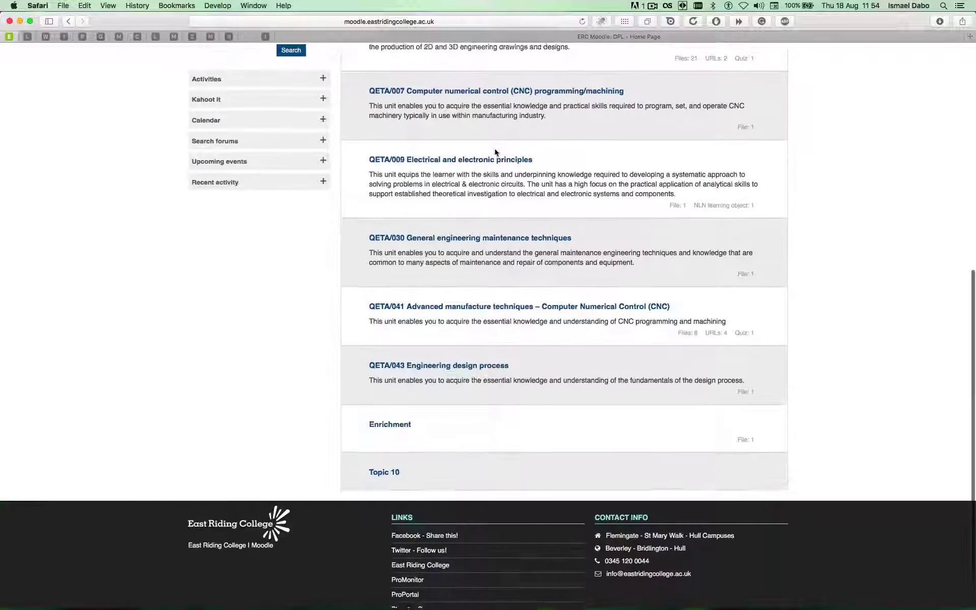
pyautogui.scroll(12, 496, 152)
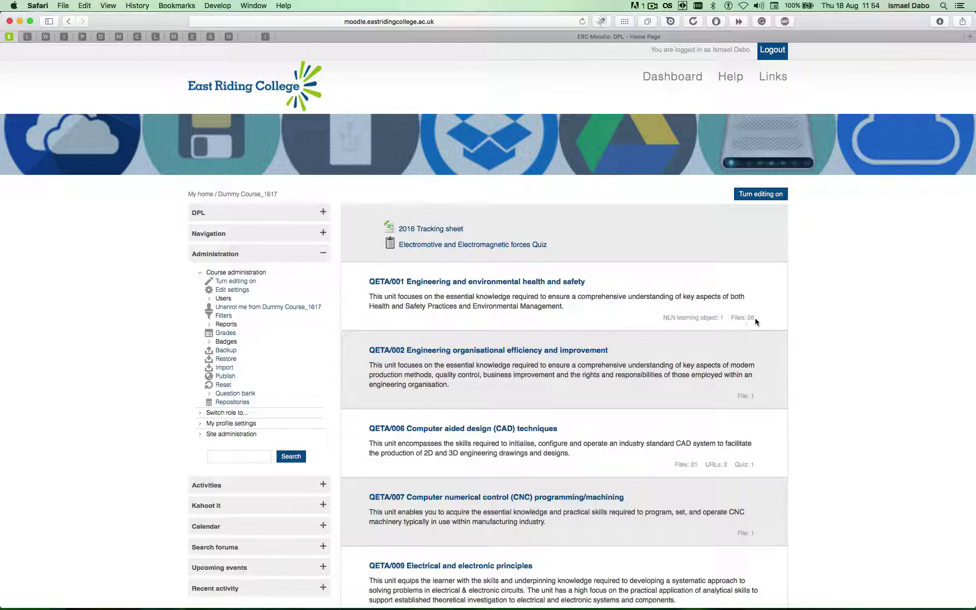
pyautogui.scroll(-3, 755, 321)
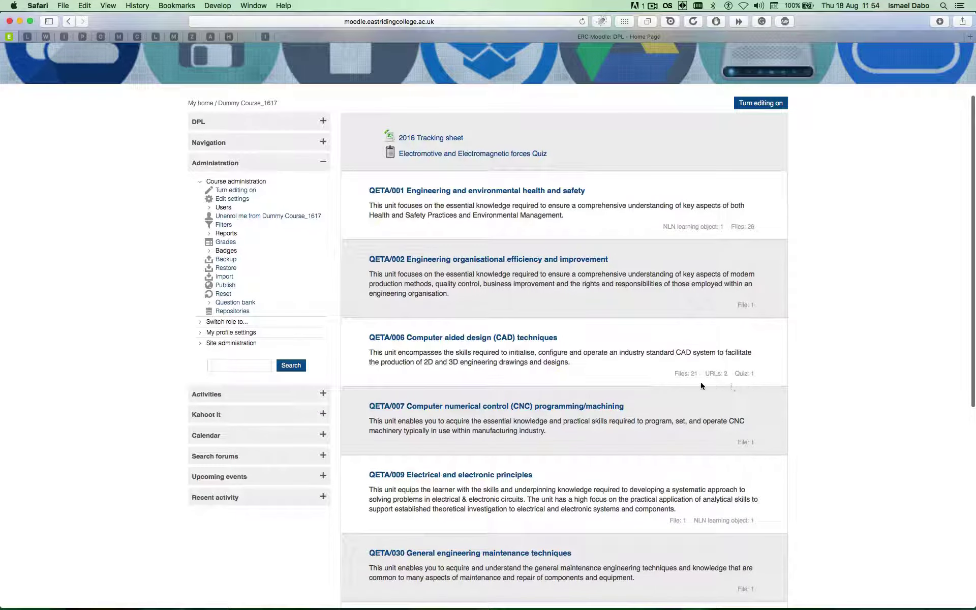
pyautogui.scroll(-4, 751, 377)
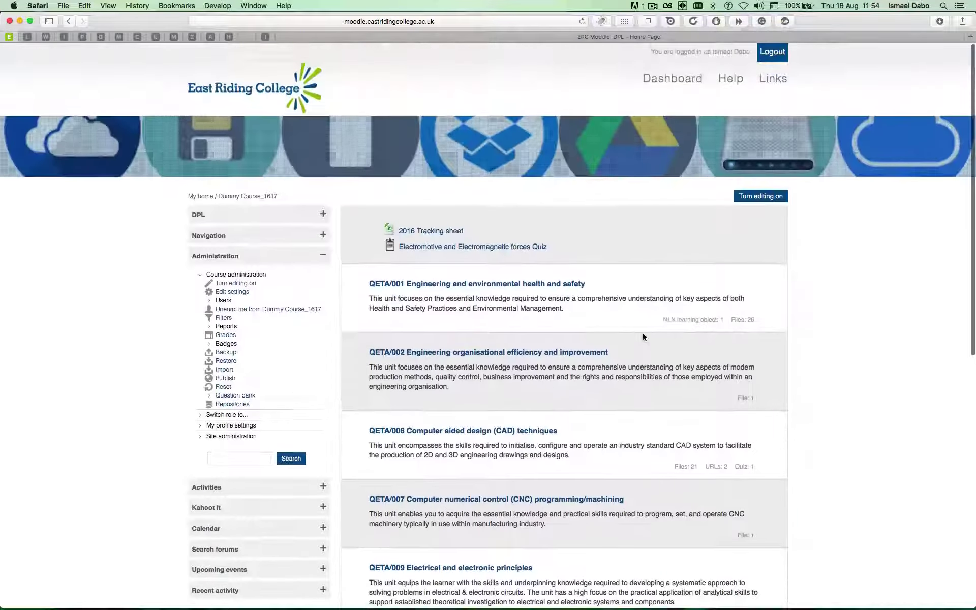
pyautogui.scroll(-15, 643, 337)
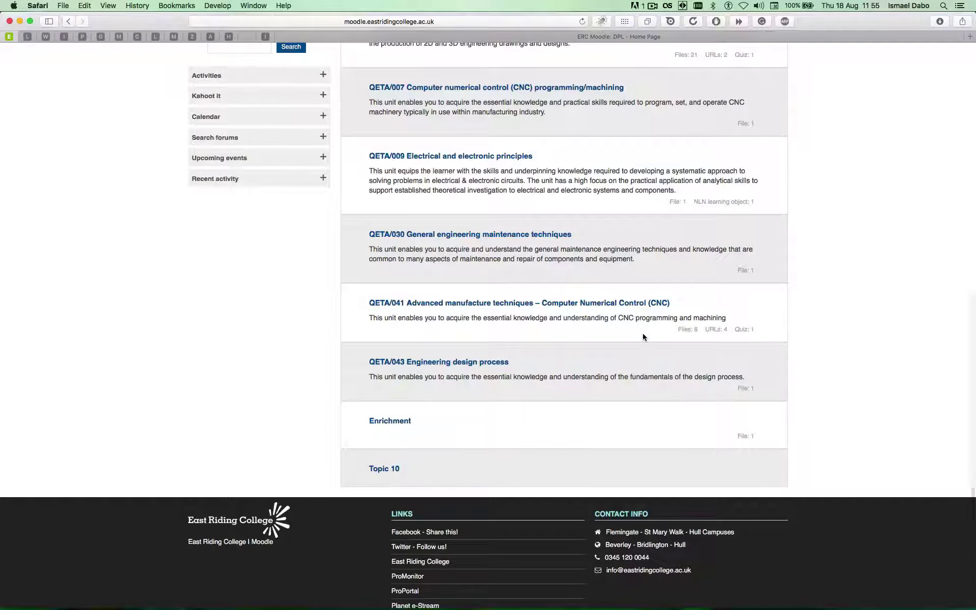
pyautogui.scroll(8, 643, 337)
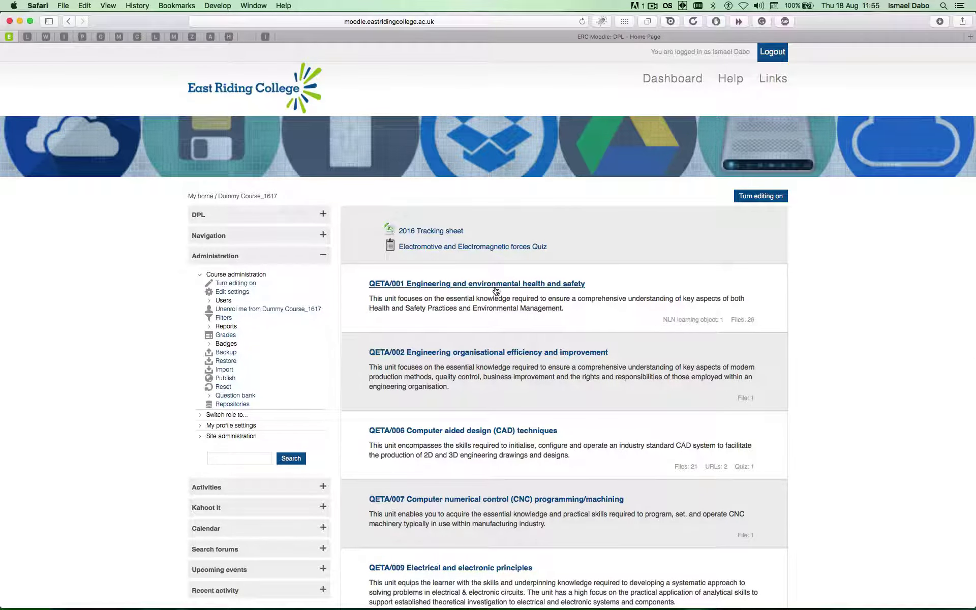
# Open the QETA/001 Engineering and environmental health and safety section and examine its resources.
pyautogui.click(498, 289)
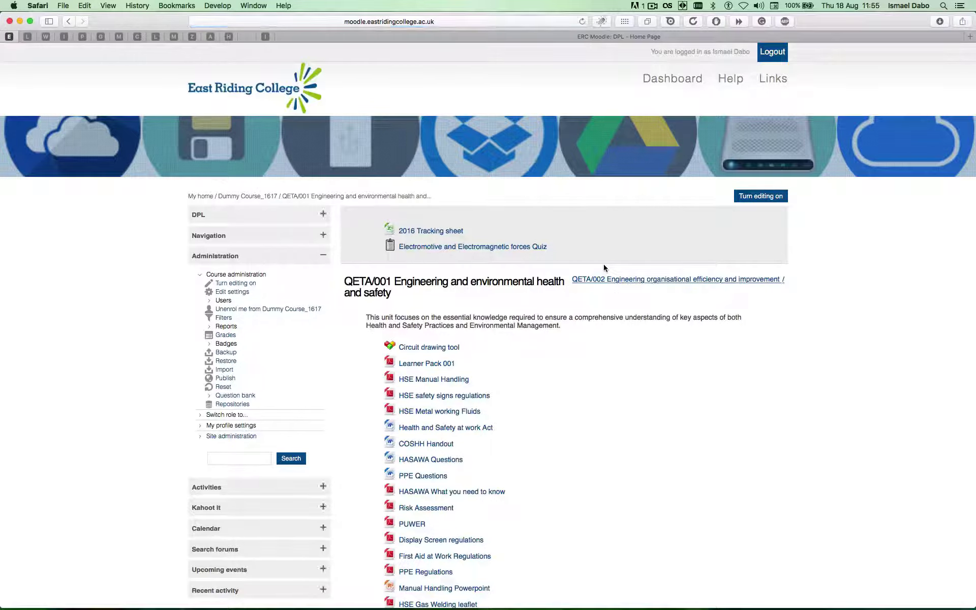
pyautogui.scroll(-10, 604, 266)
pyautogui.scroll(15, 604, 266)
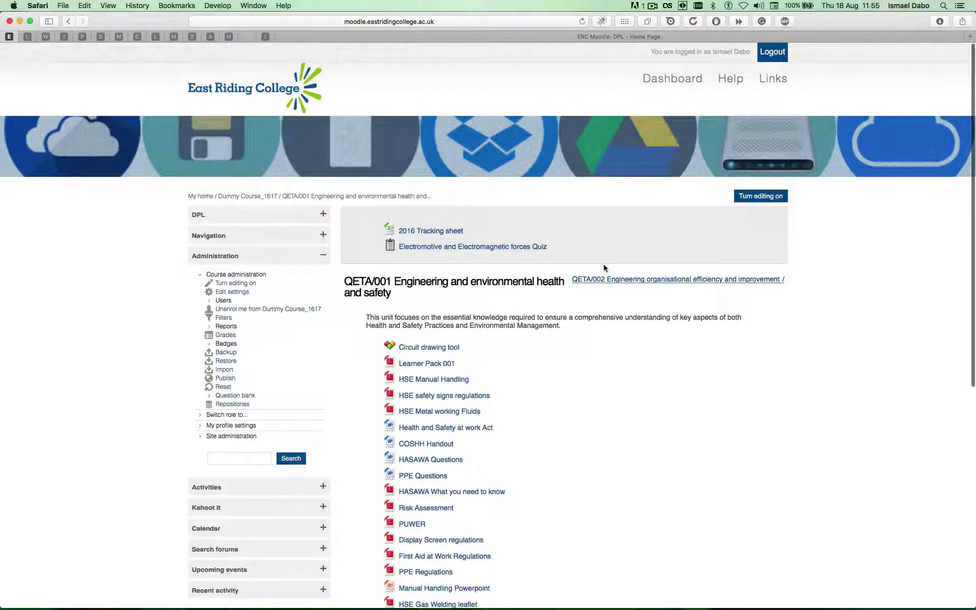
pyautogui.scroll(-4, 604, 267)
pyautogui.scroll(-5, 603, 265)
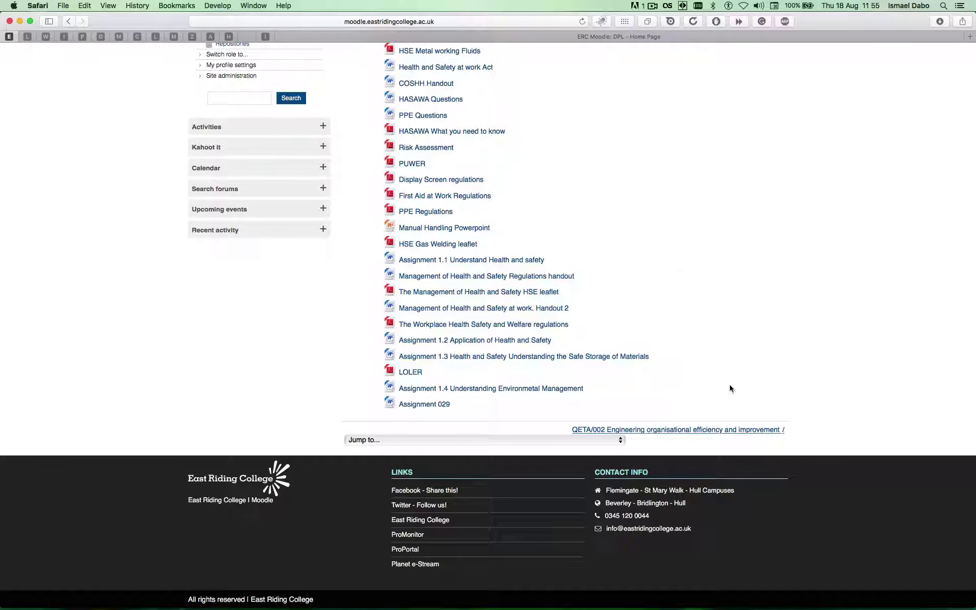
# Jump to the QETA/007 Computer numerical control (CNC) programming/machining section and return to the main course page.
pyautogui.click(584, 442)
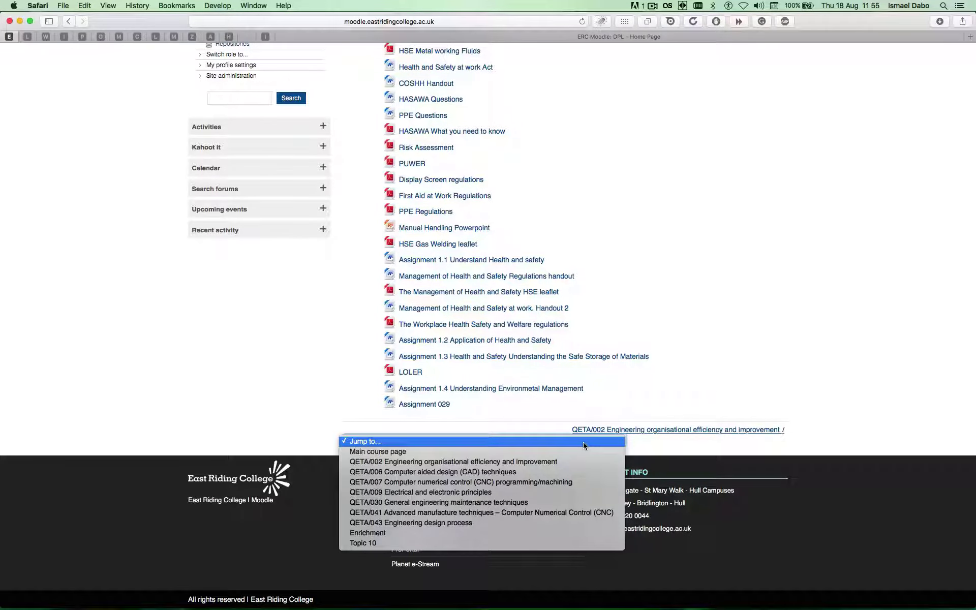
pyautogui.click(523, 483)
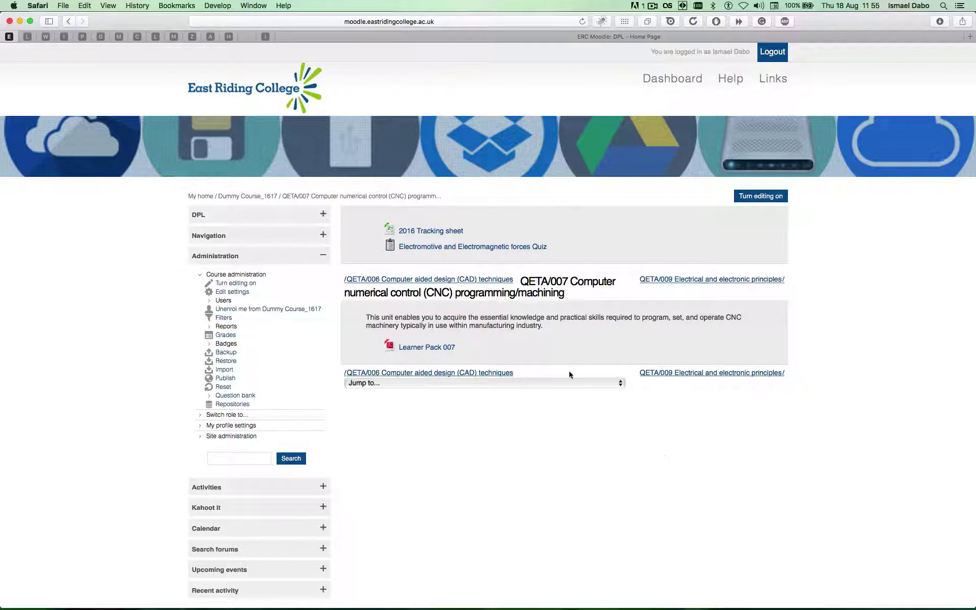
pyautogui.click(592, 386)
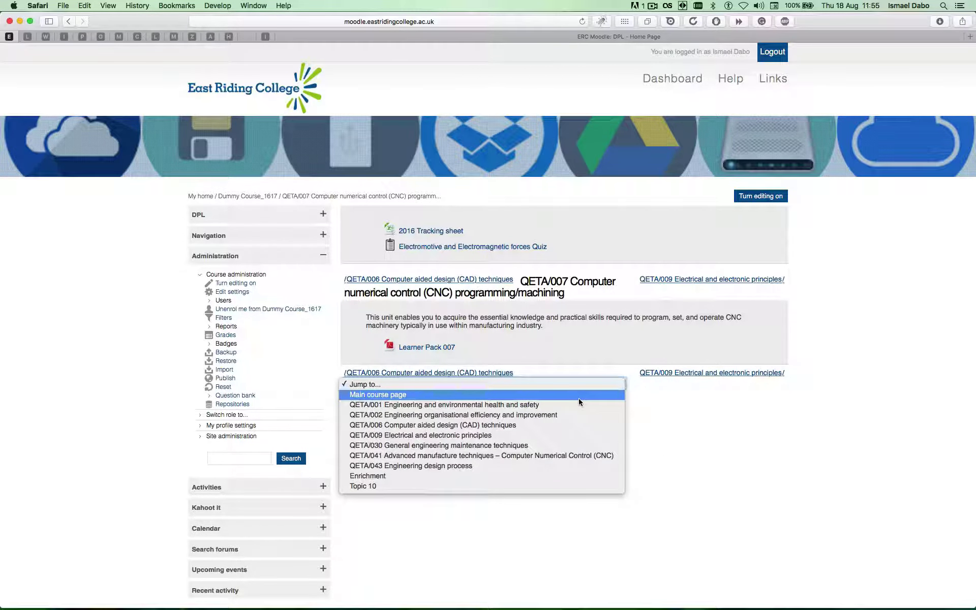
pyautogui.click(578, 398)
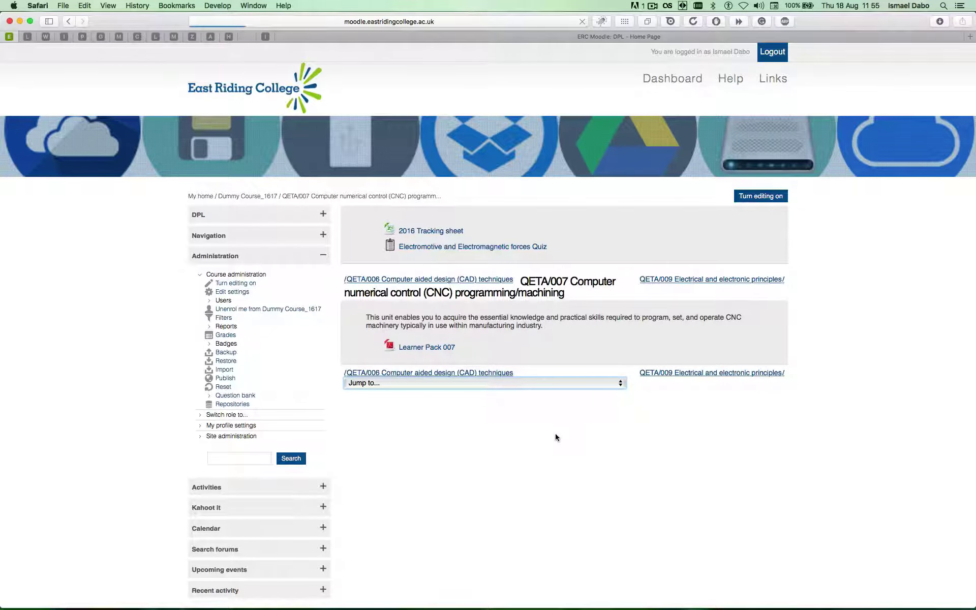
pyautogui.scroll(-6, 557, 436)
pyautogui.scroll(-3, 556, 437)
pyautogui.scroll(10, 557, 437)
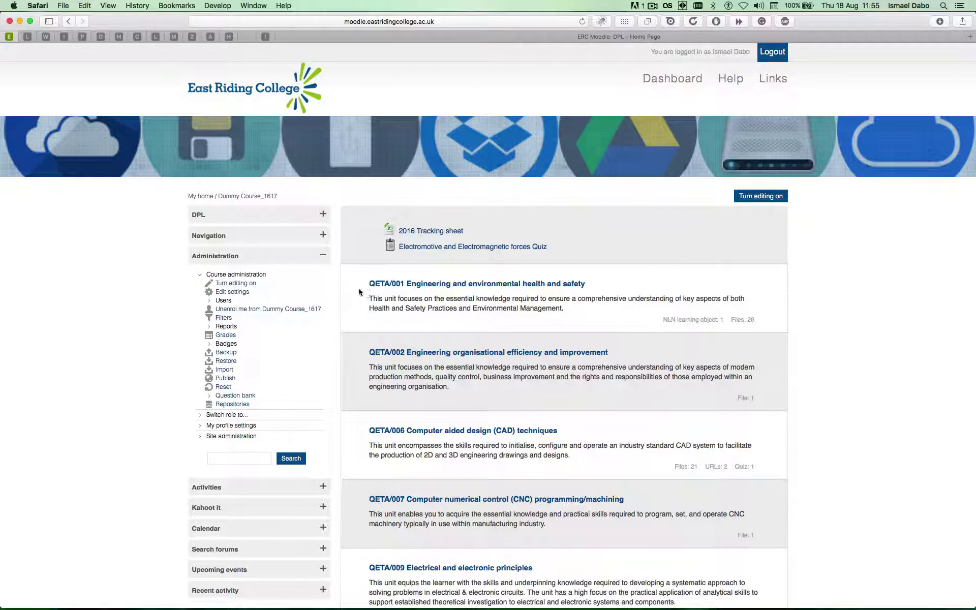
# Change the course format to Weekly format in the course settings.
pyautogui.scroll(-5, 635, 271)
pyautogui.scroll(3, 635, 270)
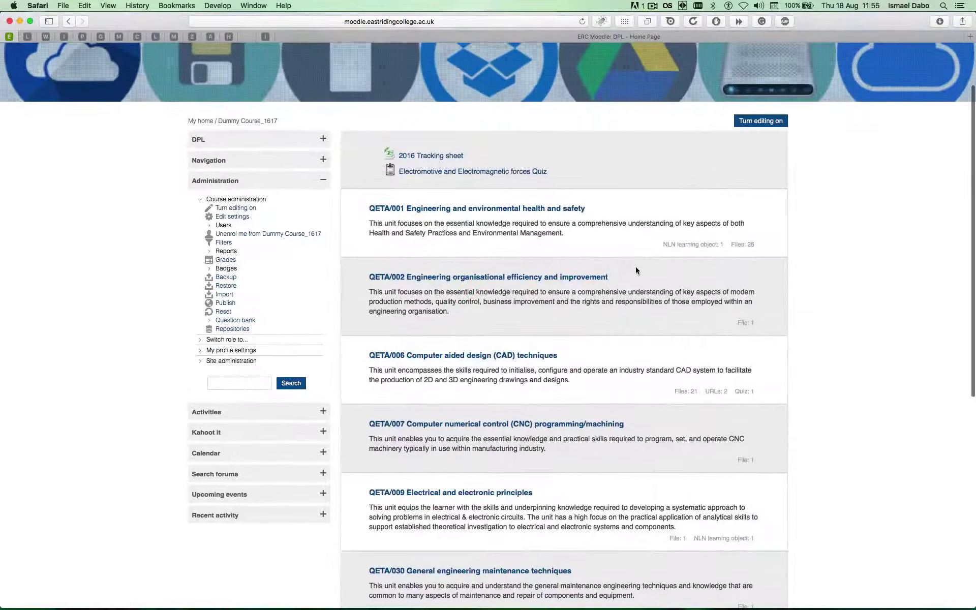
pyautogui.click(244, 218)
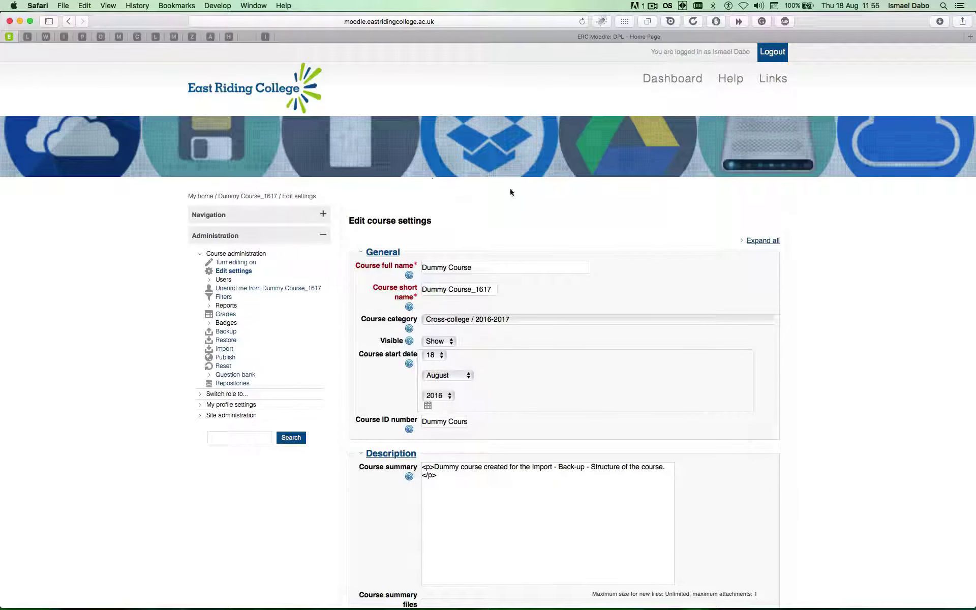
pyautogui.scroll(-10, 649, 226)
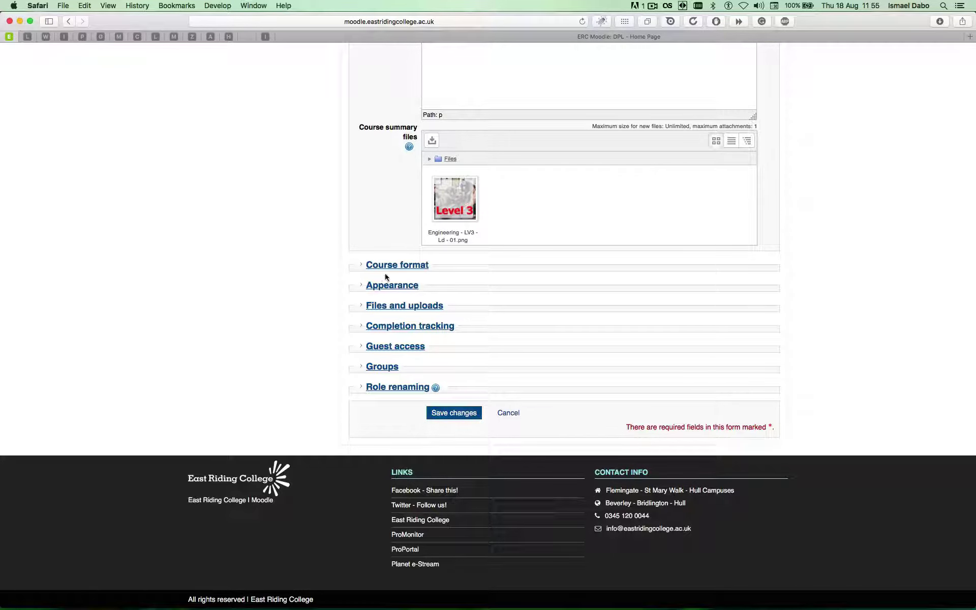
pyautogui.click(409, 265)
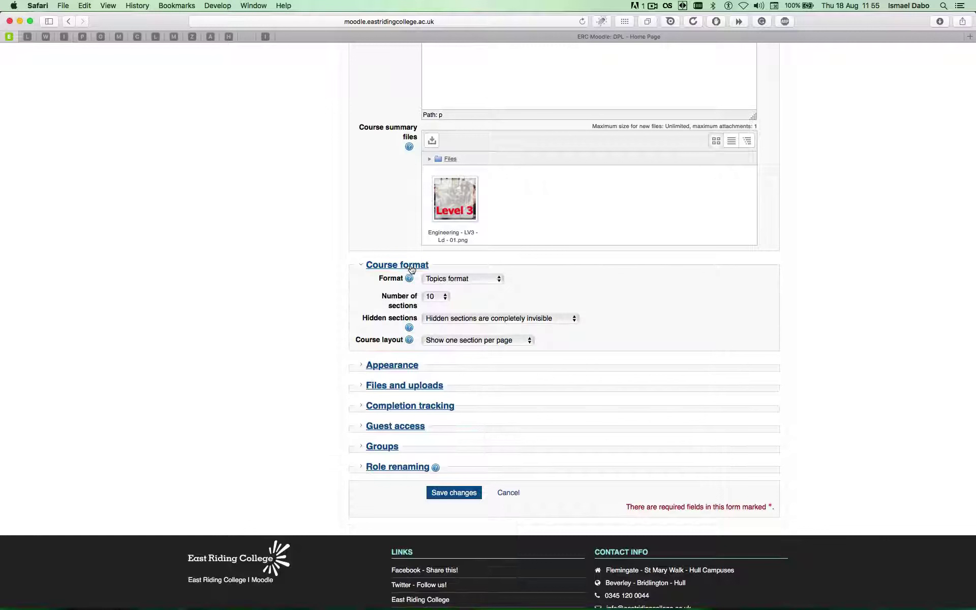
pyautogui.click(471, 284)
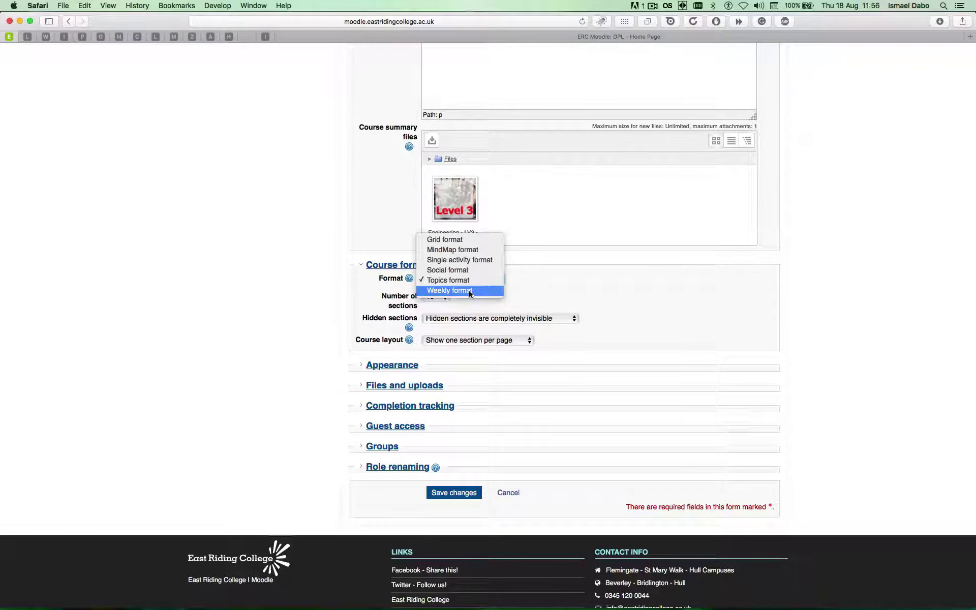
pyautogui.click(468, 290)
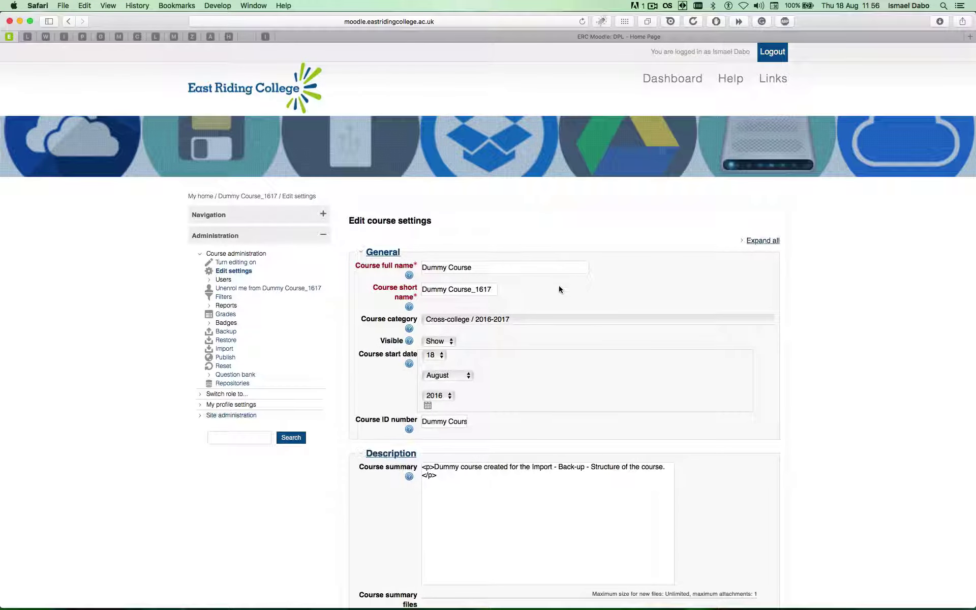
# Check the course format options in the reloaded settings form and save the changes.
pyautogui.scroll(-2, 559, 286)
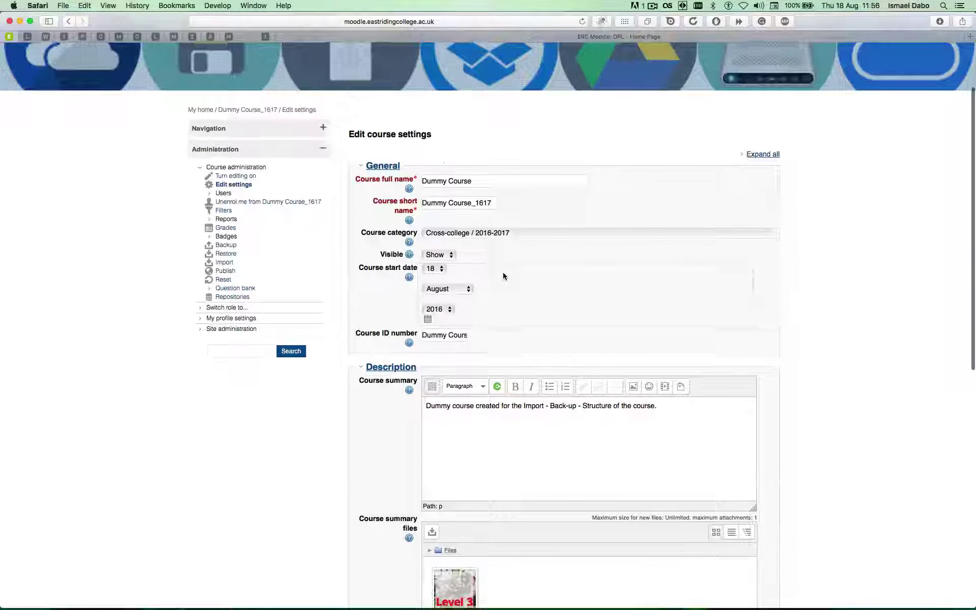
pyautogui.scroll(-2, 502, 272)
pyautogui.scroll(-10, 511, 209)
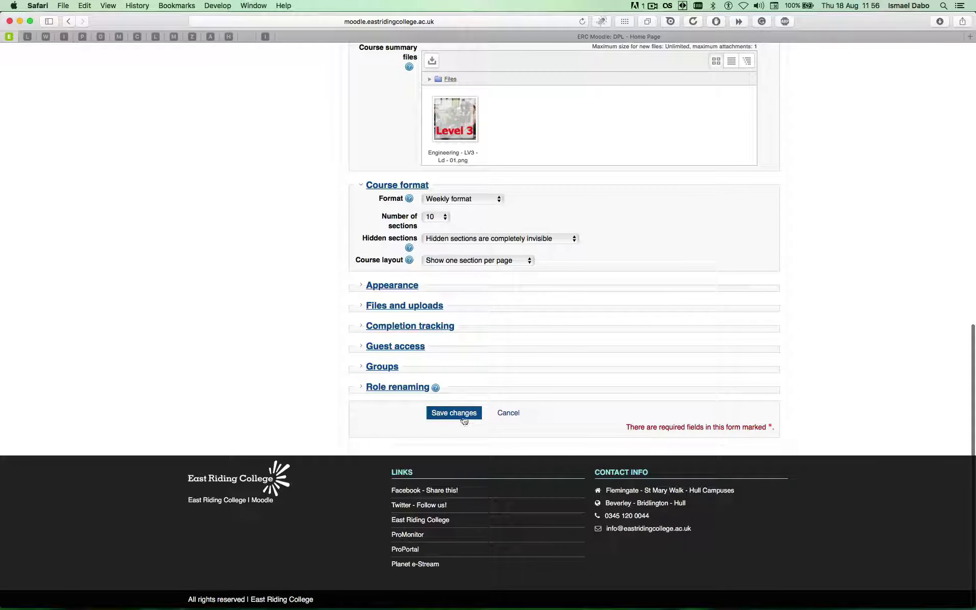
pyautogui.scroll(10, 464, 369)
pyautogui.scroll(-3, 464, 372)
pyautogui.scroll(-9, 464, 372)
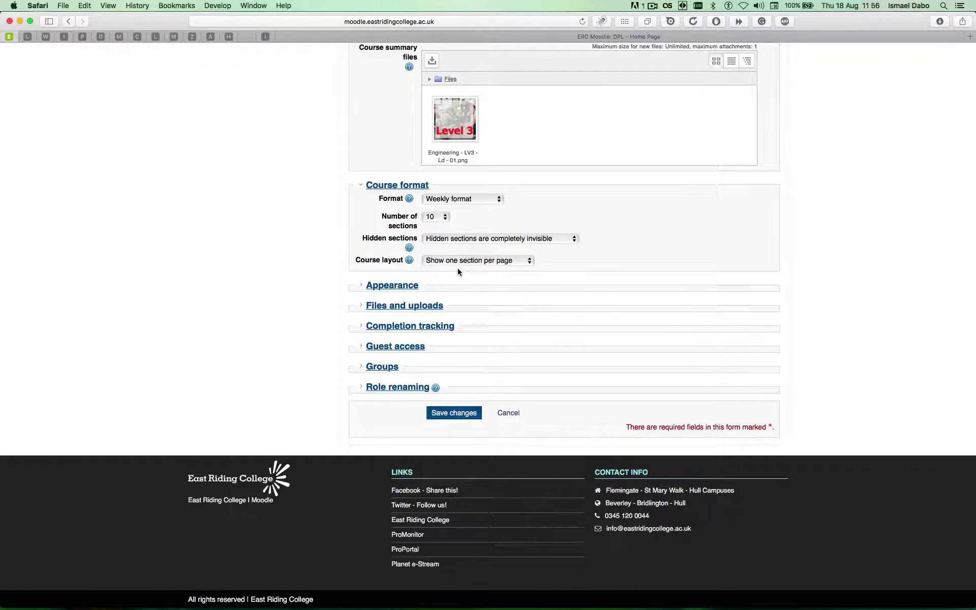
pyautogui.click(454, 417)
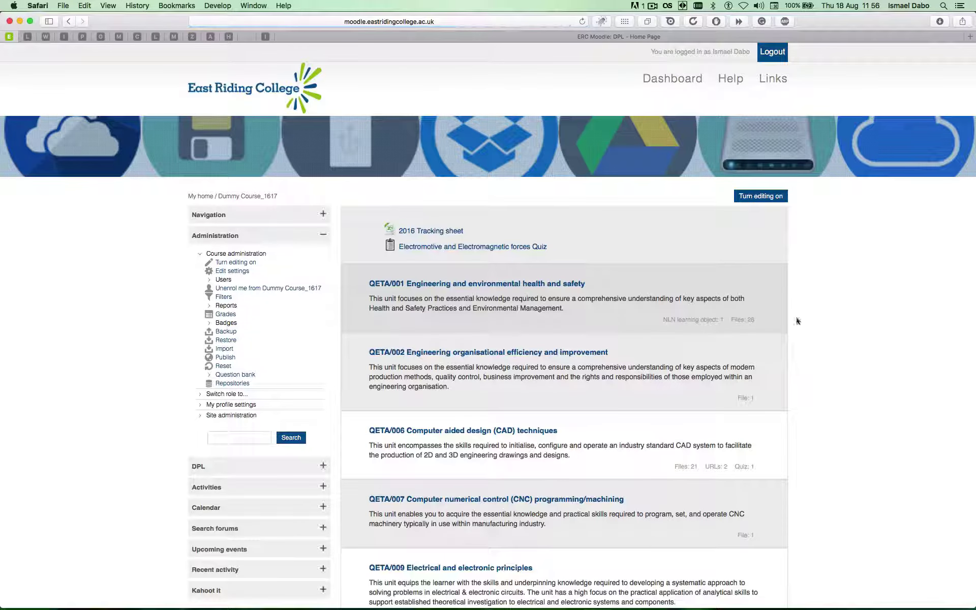
# Turn on editing for the course and open the QETA/001 Engineering and environmental health and safety section's summary settings.
pyautogui.scroll(-10, 771, 323)
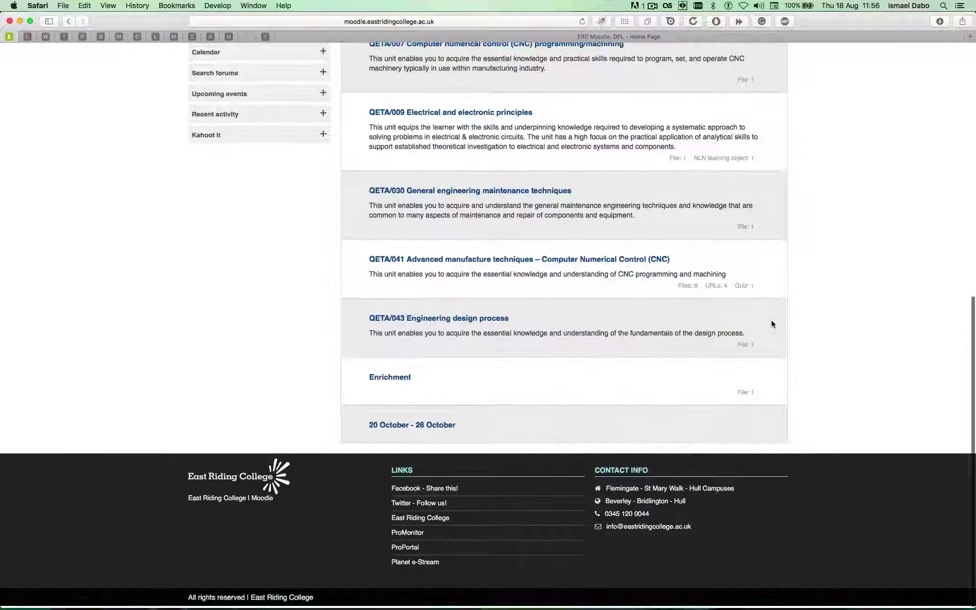
pyautogui.scroll(10, 771, 323)
pyautogui.scroll(-10, 771, 324)
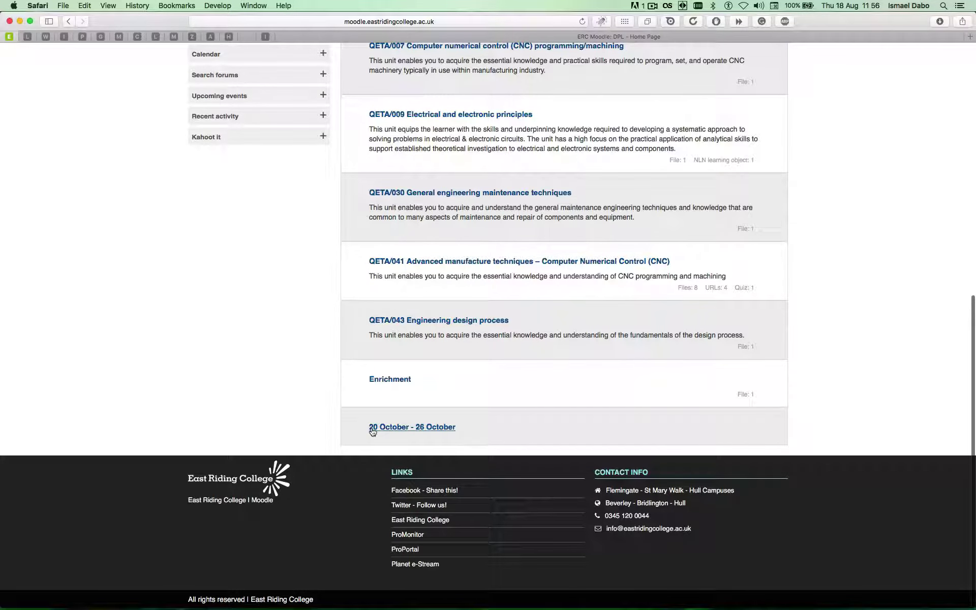
pyautogui.scroll(10, 473, 432)
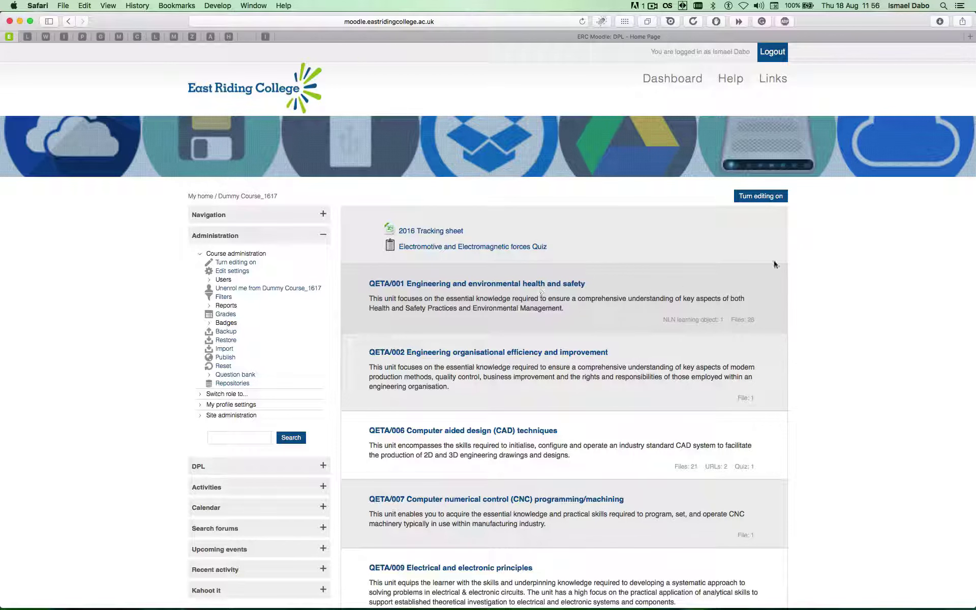
pyautogui.click(765, 199)
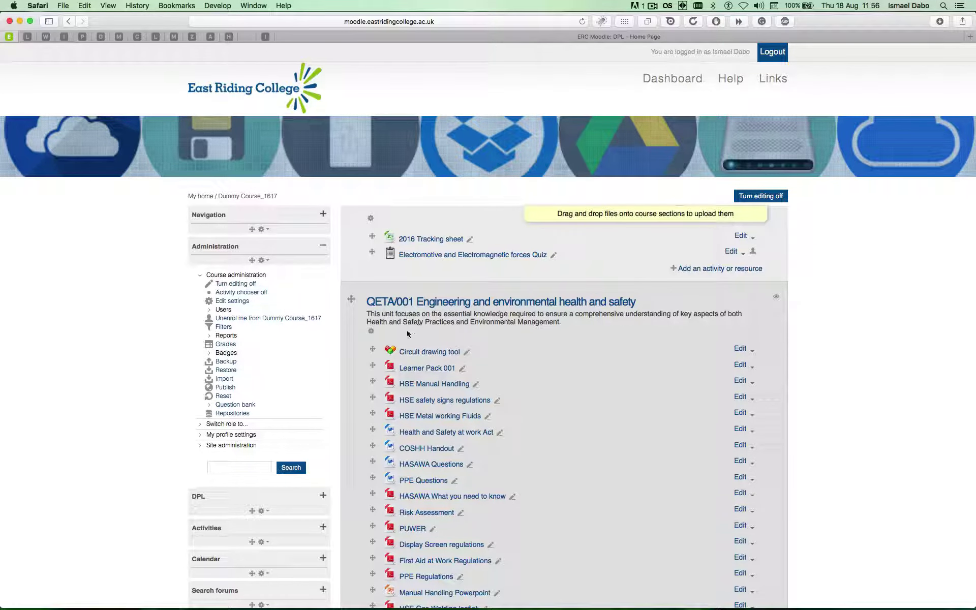
pyautogui.click(371, 333)
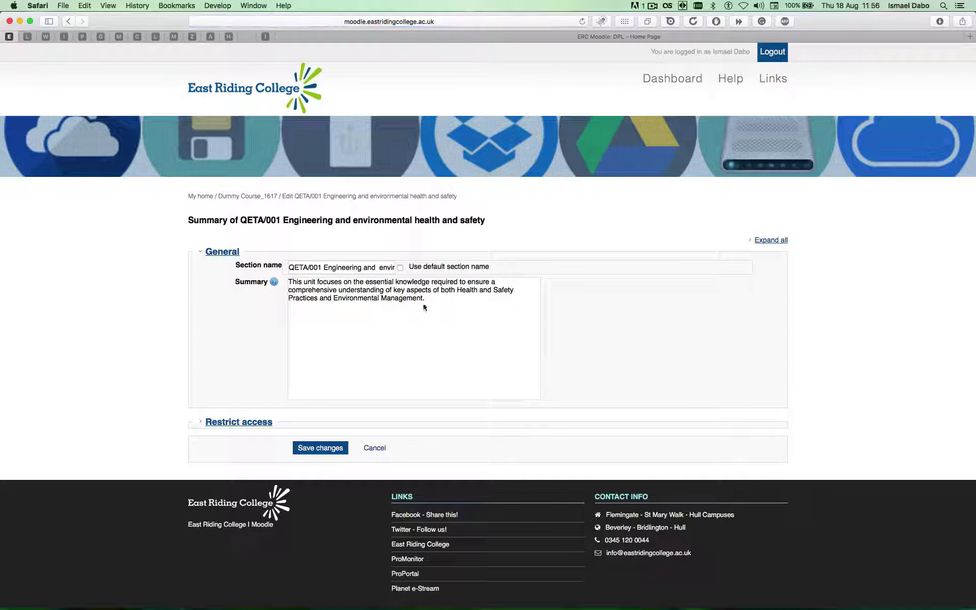
# Clear the QETA/001 section's name and summary text, and save it with the default section name enabled.
pyautogui.tripleClick(387, 268)
pyautogui.press('BackSpace')
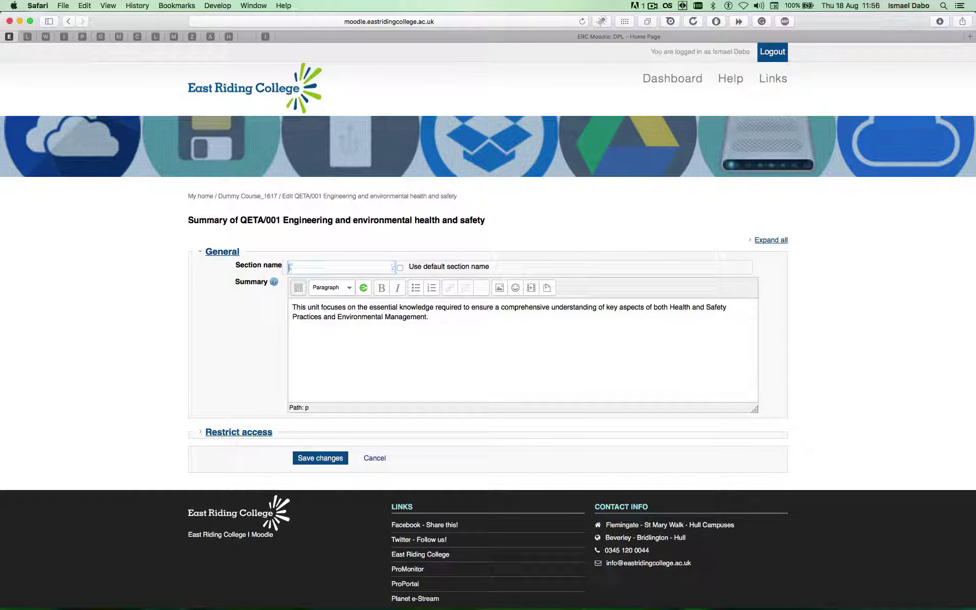
pyautogui.tripleClick(385, 308)
pyautogui.doubleClick(384, 308)
pyautogui.tripleClick(385, 308)
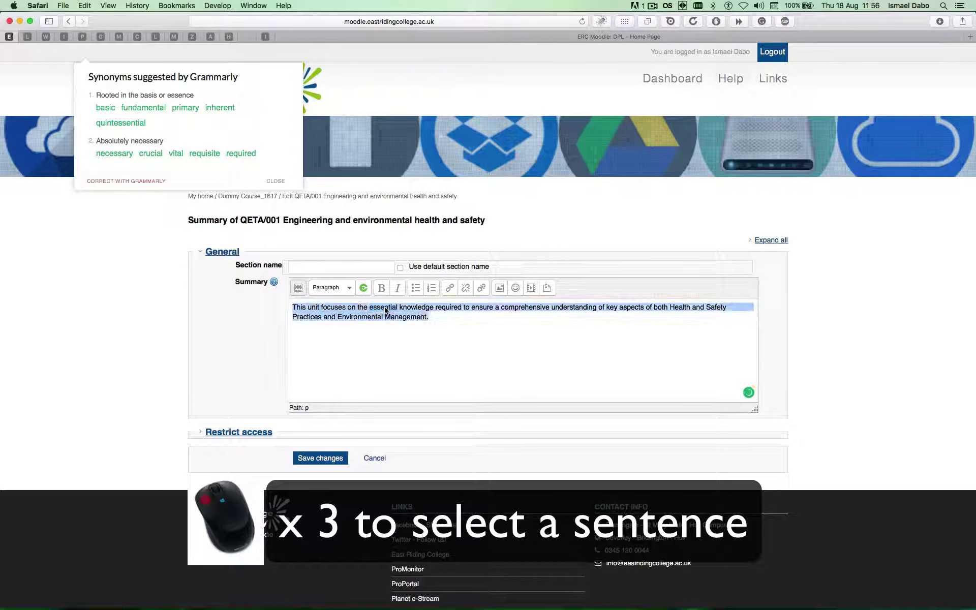
pyautogui.press('BackSpace')
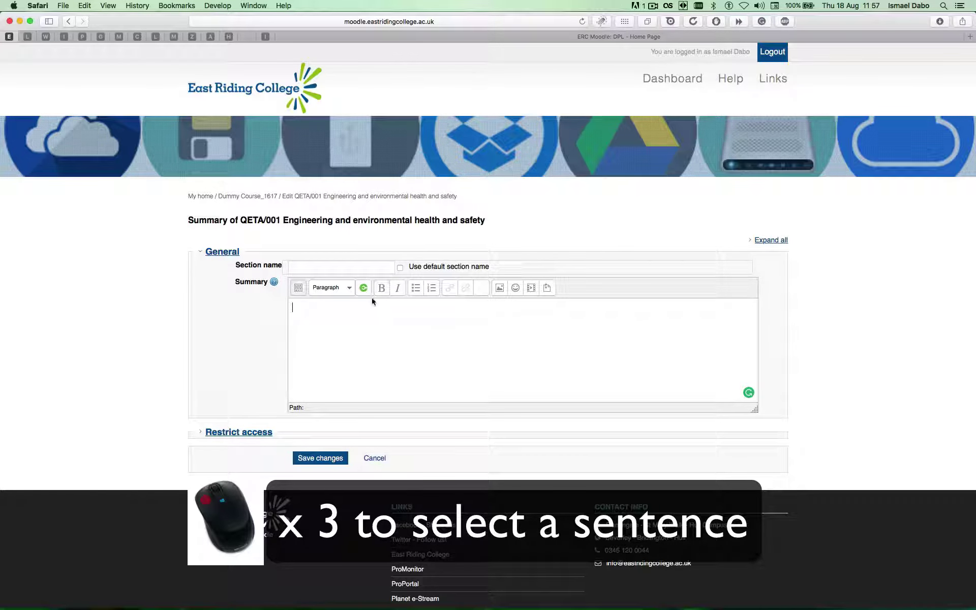
pyautogui.click(400, 268)
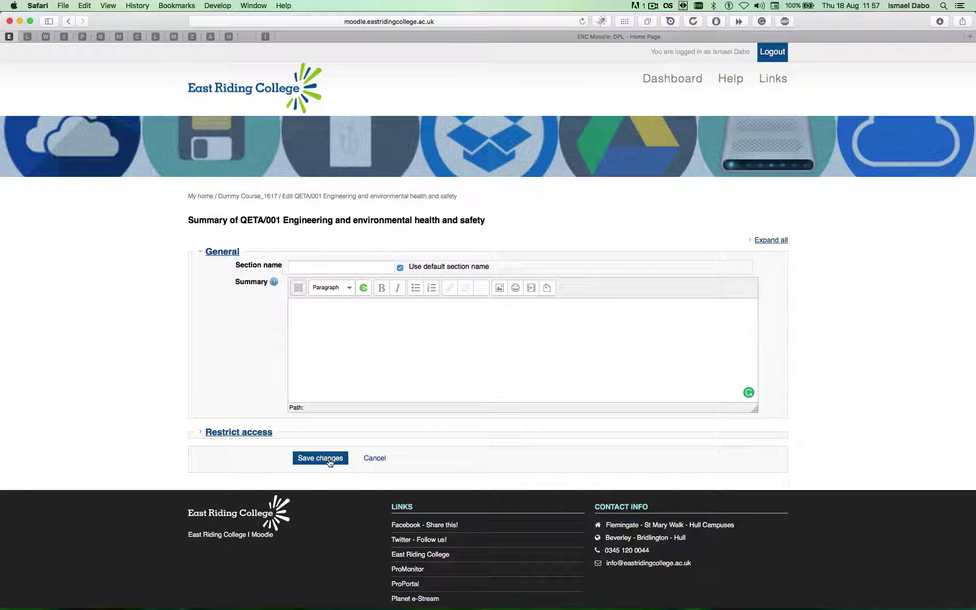
pyautogui.click(329, 461)
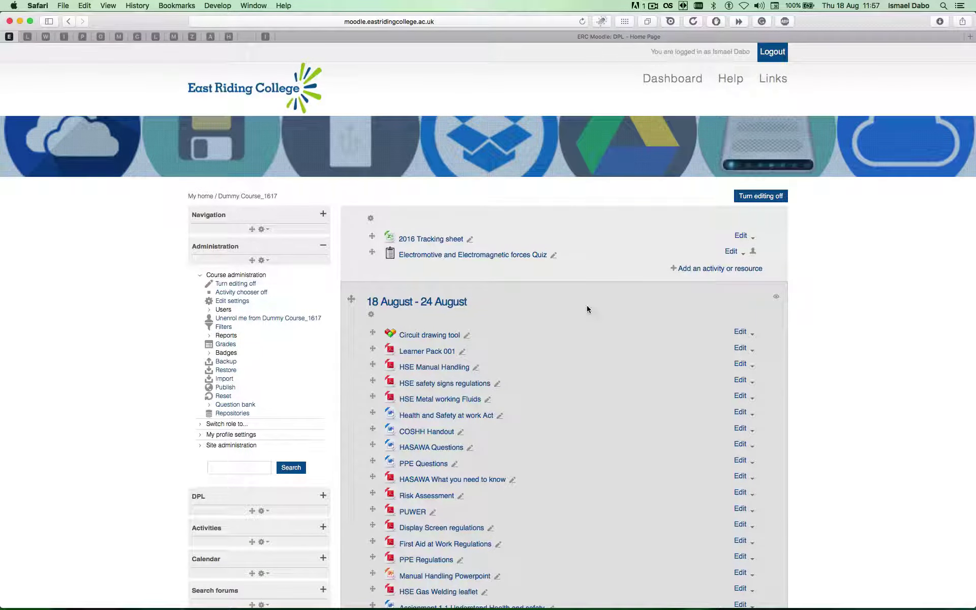
# Open the summary settings of the QETA/007 Computer numerical control (CNC) programming/machining section.
pyautogui.scroll(-10, 587, 307)
pyautogui.scroll(10, 587, 309)
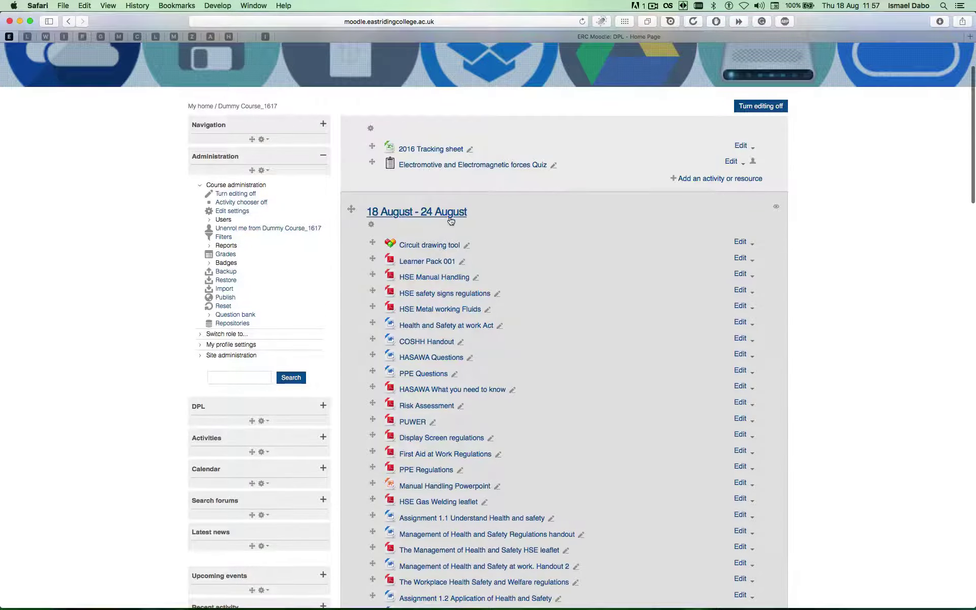
pyautogui.scroll(-15, 451, 220)
pyautogui.scroll(-5, 451, 220)
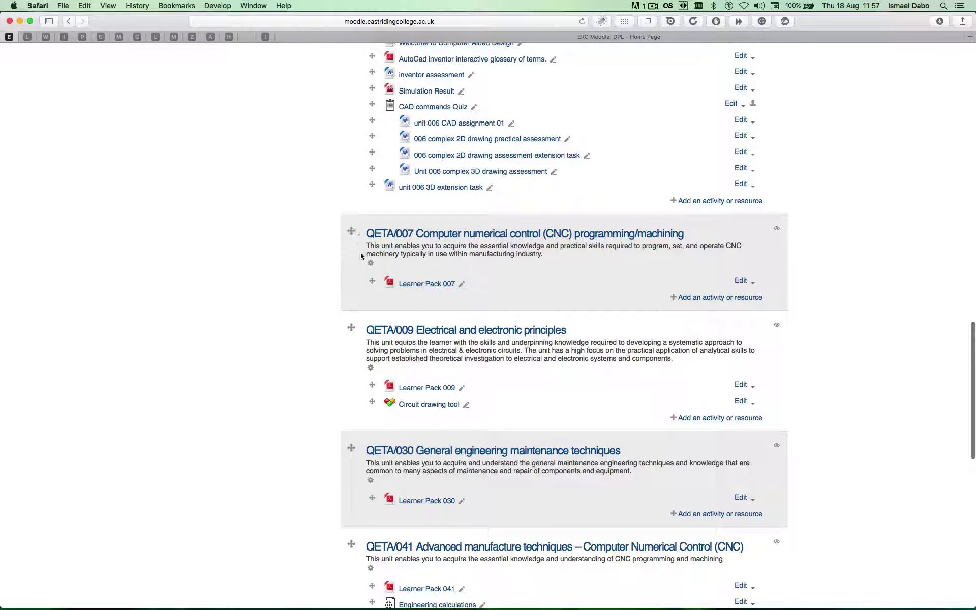
pyautogui.click(371, 264)
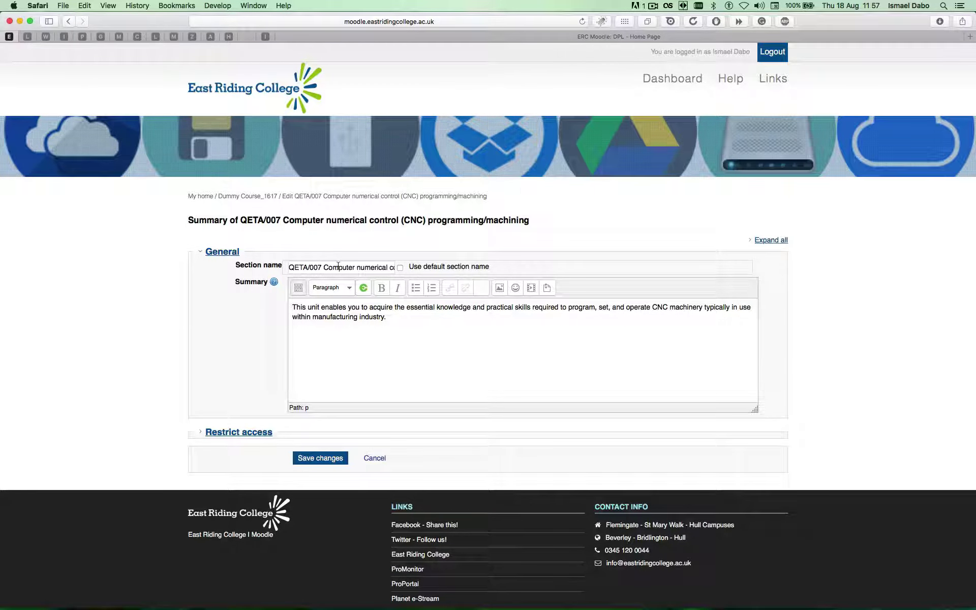
pyautogui.doubleClick(338, 267)
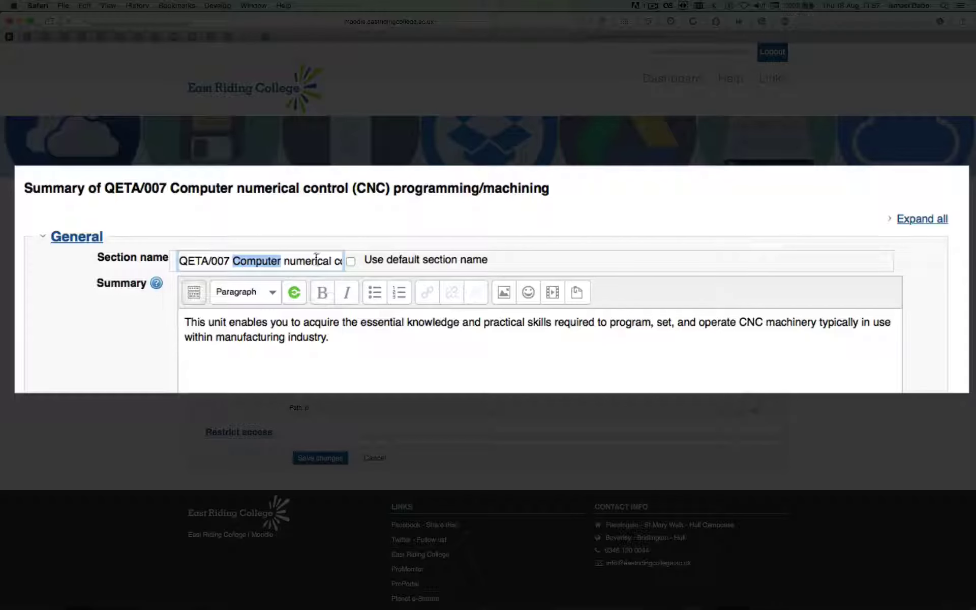
pyautogui.click(310, 245)
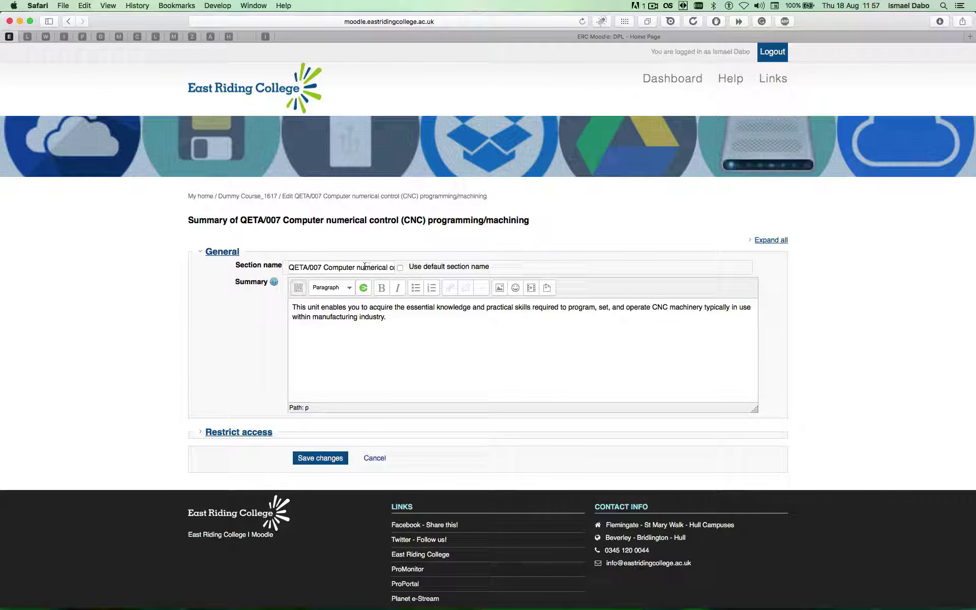
pyautogui.moveTo(296, 264); pyautogui.dragTo(418, 273)
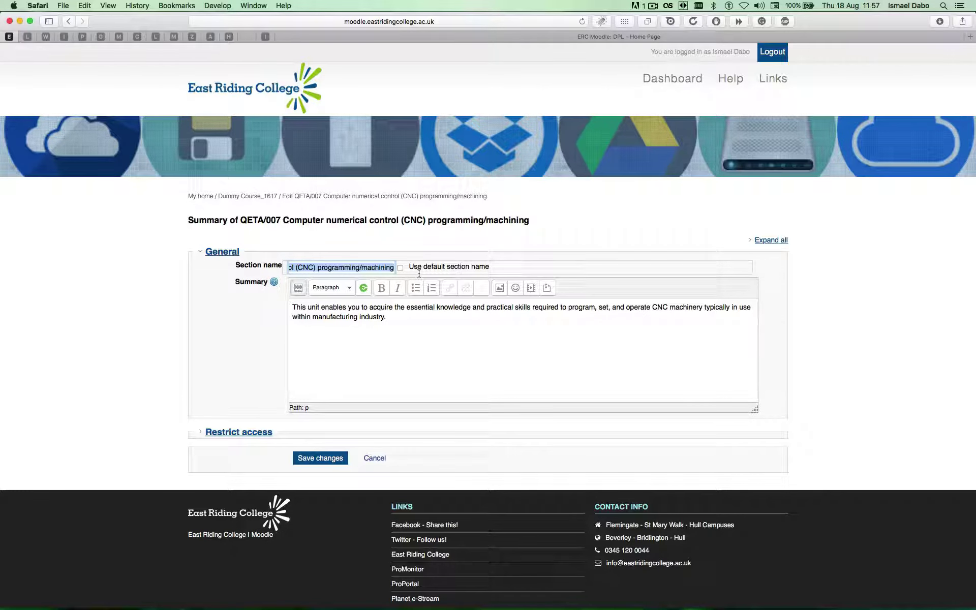
pyautogui.click(376, 244)
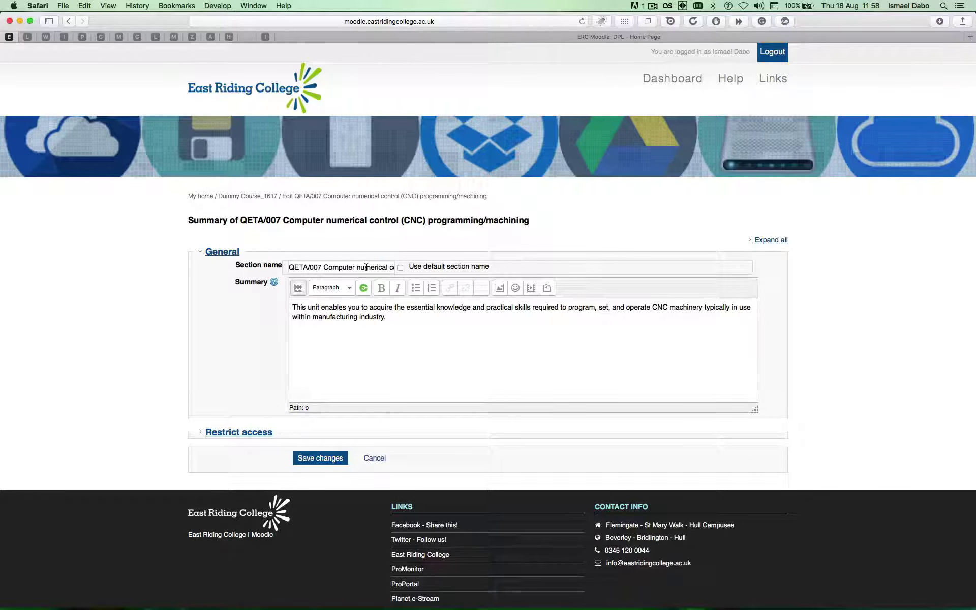
# Delete the summary text of the QETA/007 section.
pyautogui.tripleClick(366, 267)
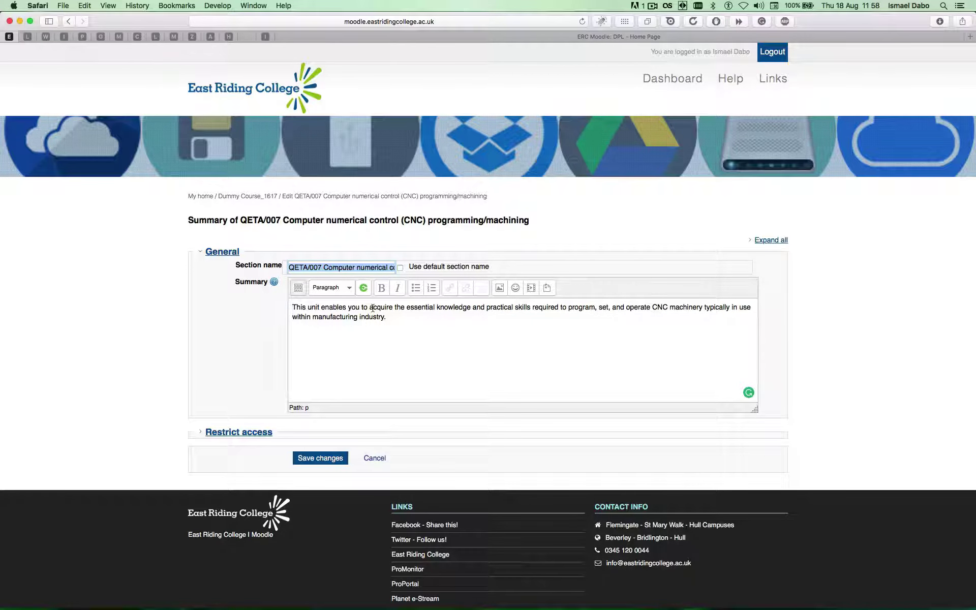
pyautogui.tripleClick(373, 307)
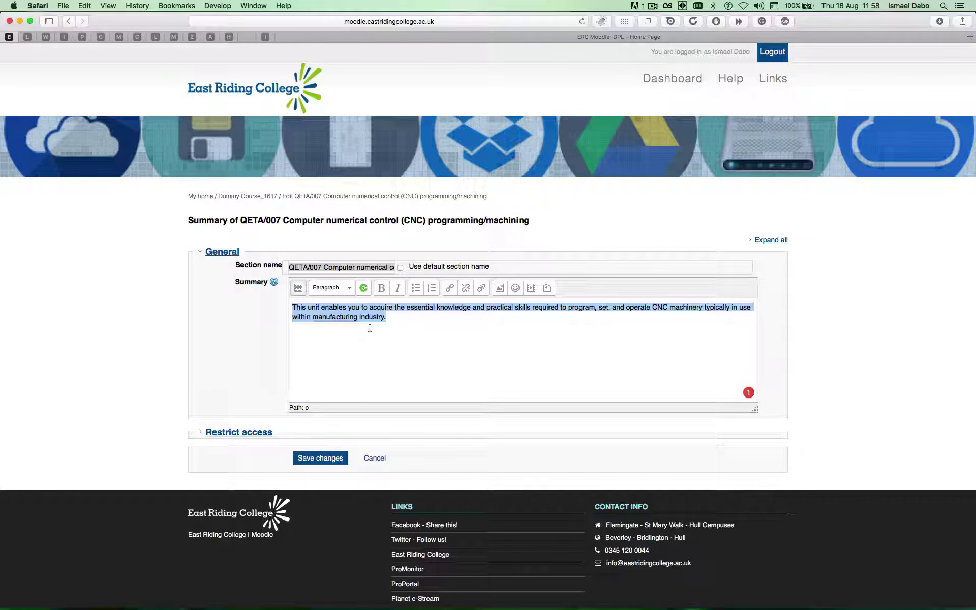
pyautogui.press('BackSpace')
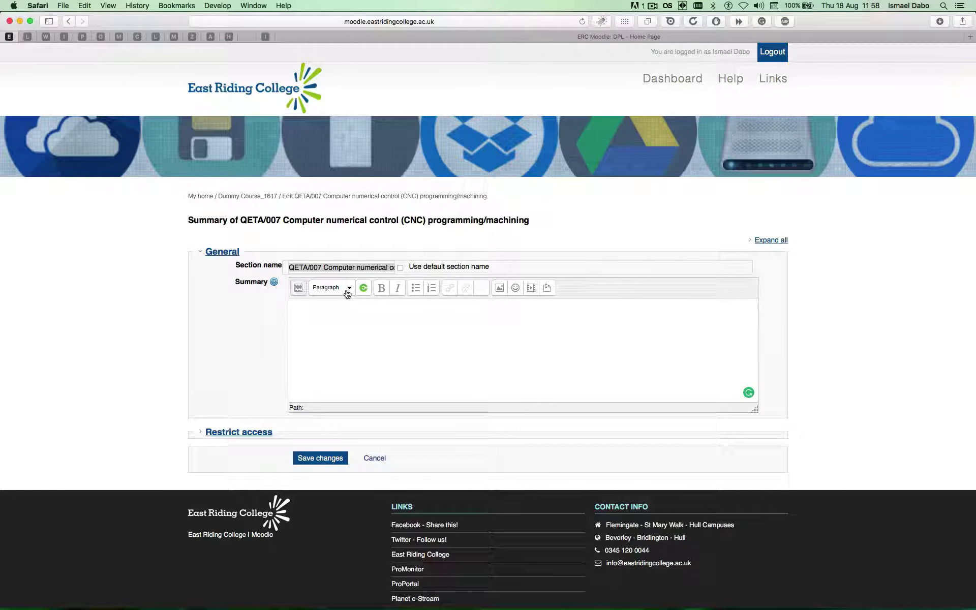
# Clear the QETA/007 section's name, switch it to the default section name, and save the changes.
pyautogui.click(341, 267)
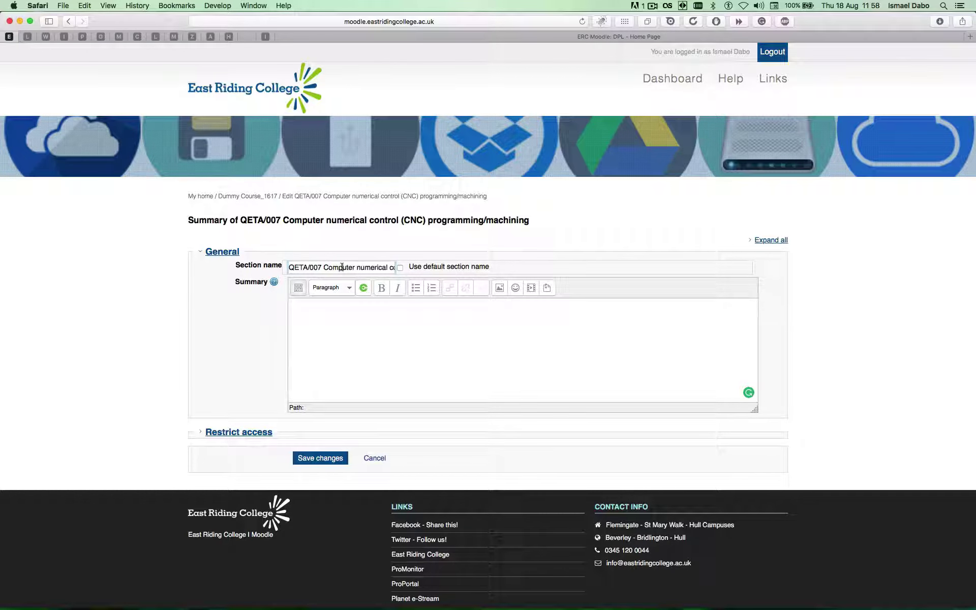
pyautogui.press('super+a')
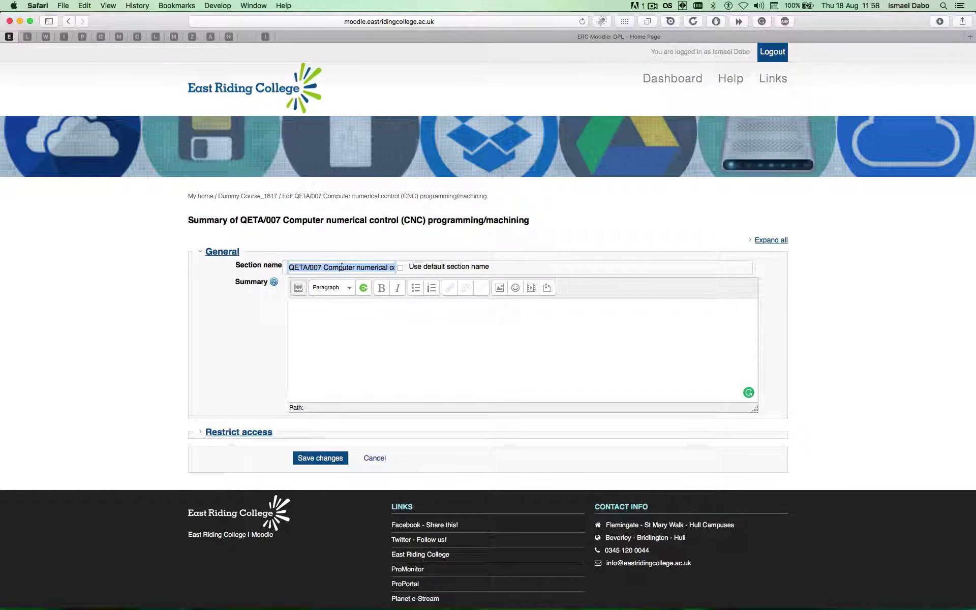
pyautogui.click(341, 267)
pyautogui.doubleClick(341, 268)
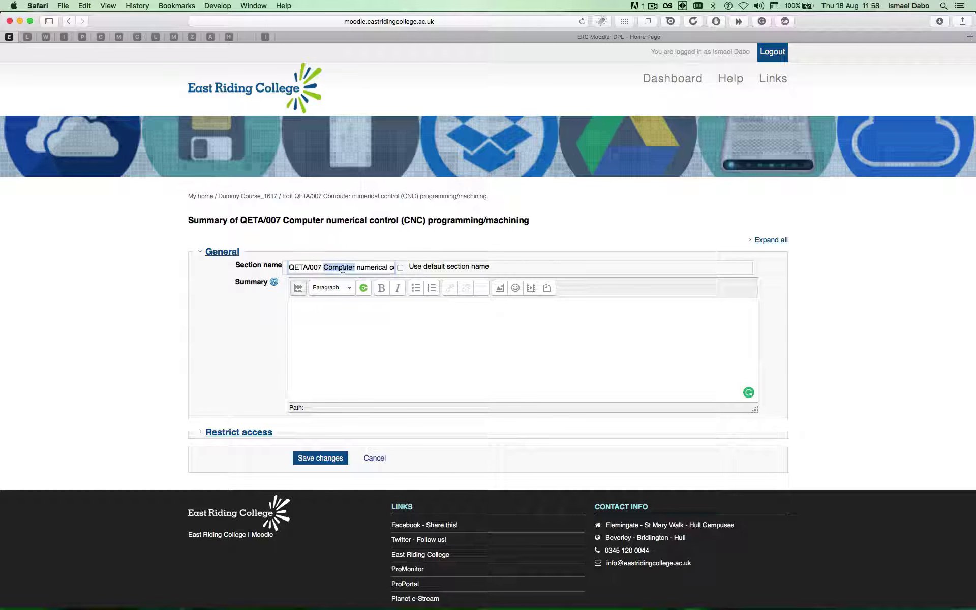
pyautogui.click(311, 262)
pyautogui.doubleClick(295, 267)
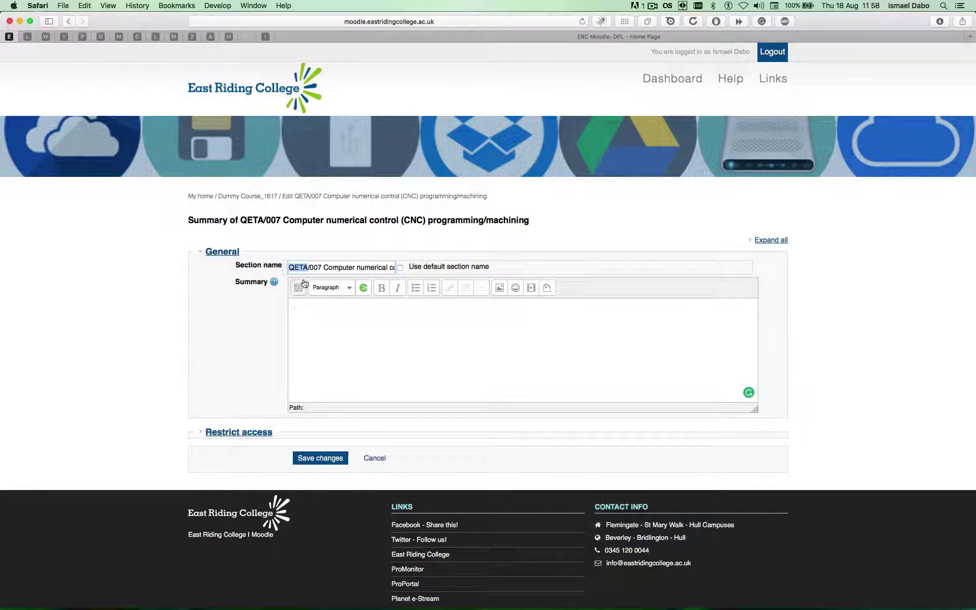
pyautogui.doubleClick(312, 267)
pyautogui.press('super+a')
pyautogui.press('BackSpace')
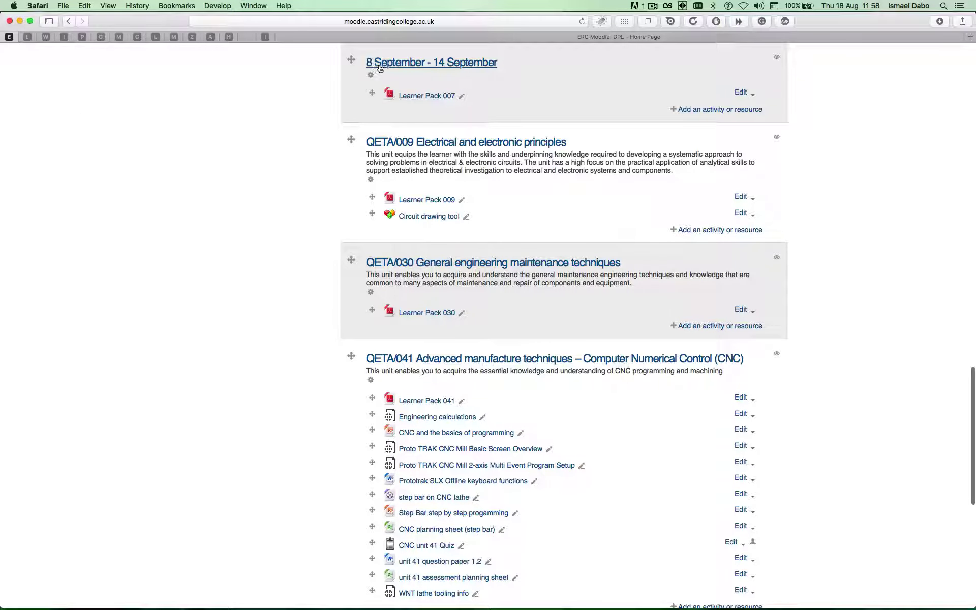
# Review the section titles along the course page, from the QETA/041 section back to the first week.
pyautogui.scroll(-2, 478, 70)
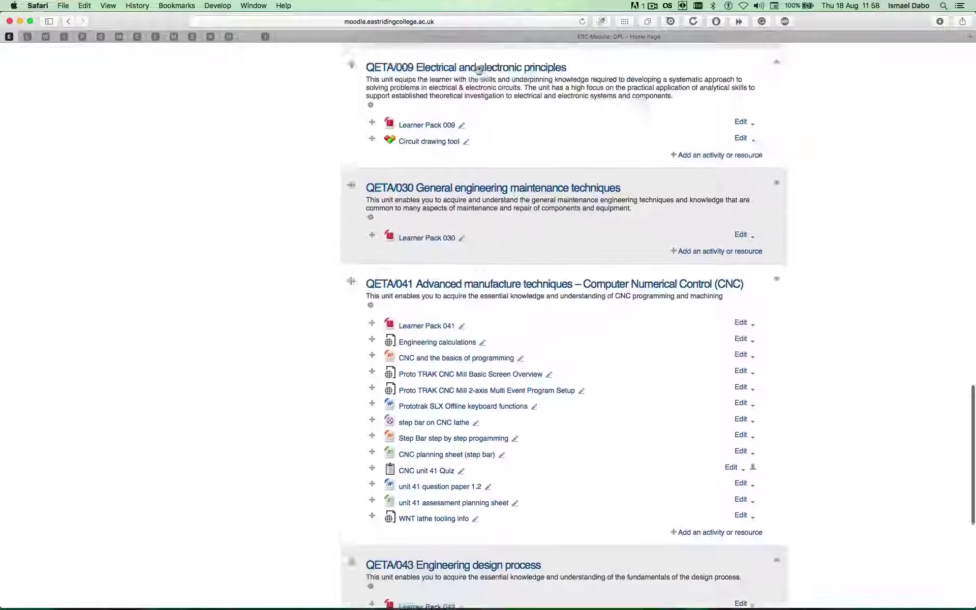
pyautogui.scroll(10, 478, 70)
pyautogui.scroll(20, 478, 71)
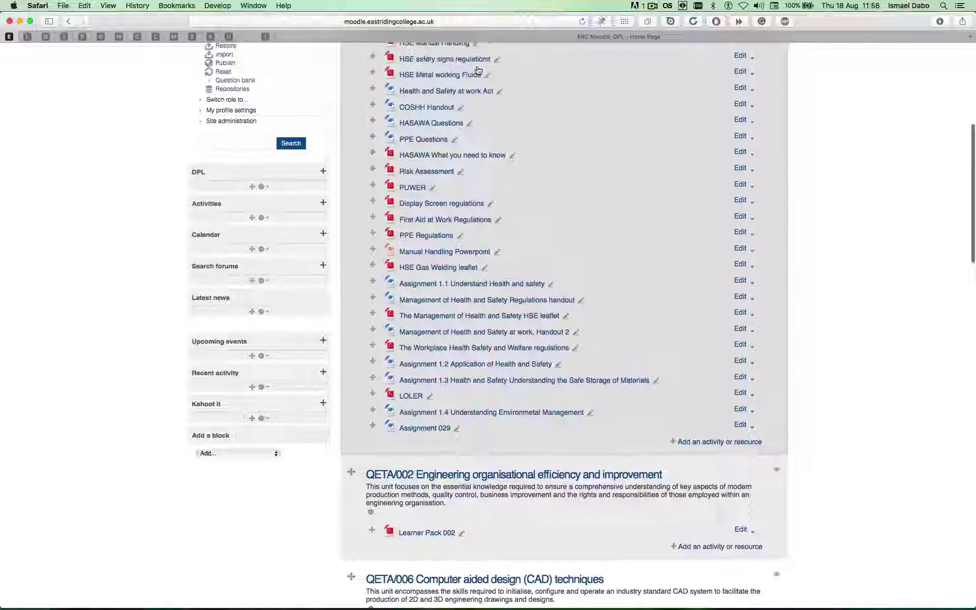
pyautogui.scroll(-4, 477, 70)
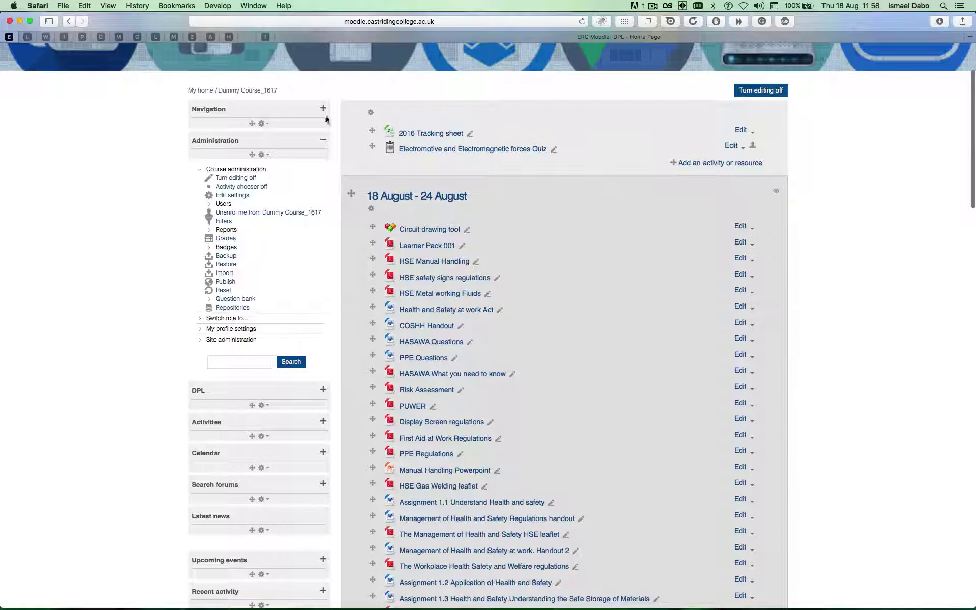